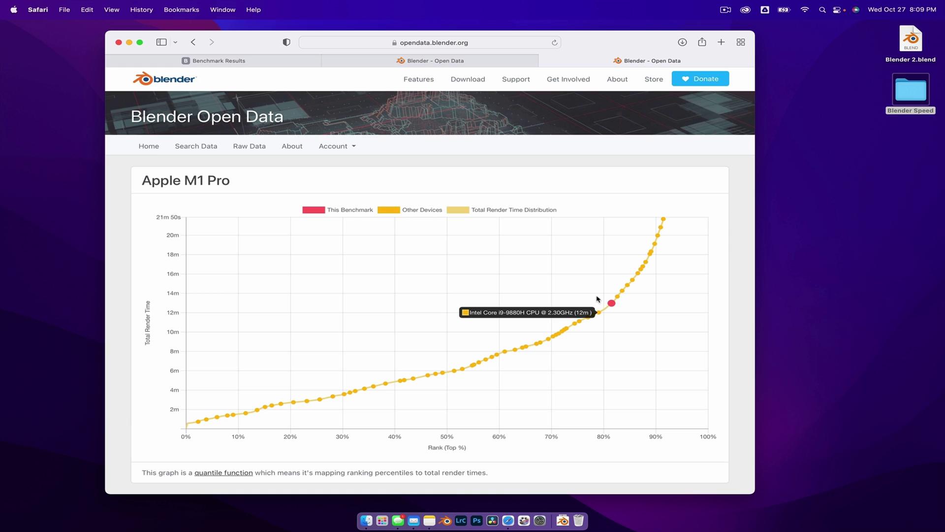
Zoom and orbit the viewport around the playing Splash Fox
{"action": "mouse_move", "coordinate": [611, 305]}
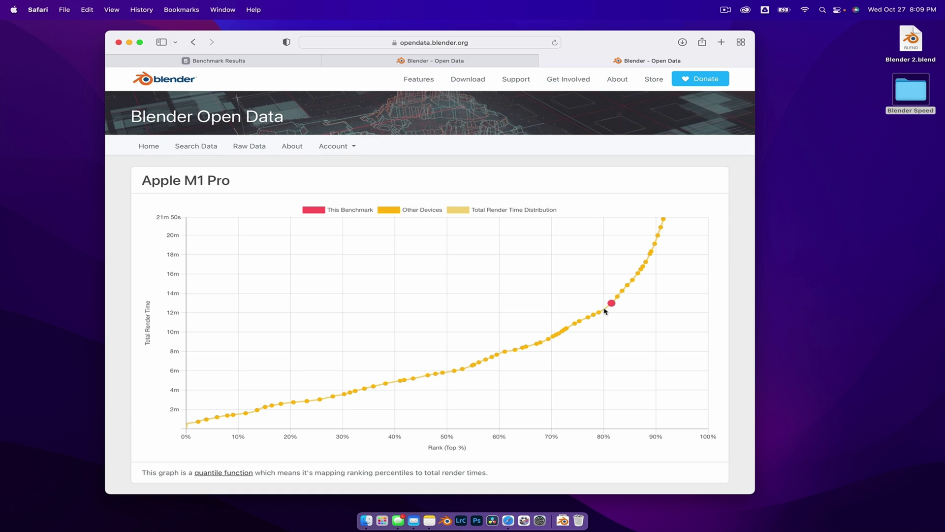
{"action": "scroll", "coordinate": [606, 310], "scroll_direction": "down", "scroll_amount": 10}
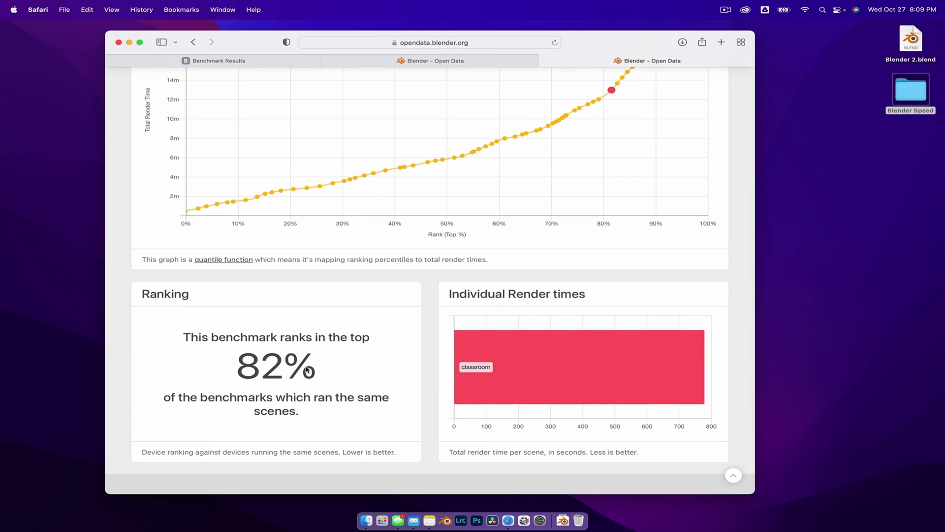
{"action": "scroll", "coordinate": [307, 369], "scroll_direction": "up", "scroll_amount": 1}
{"action": "mouse_move", "coordinate": [200, 230]}
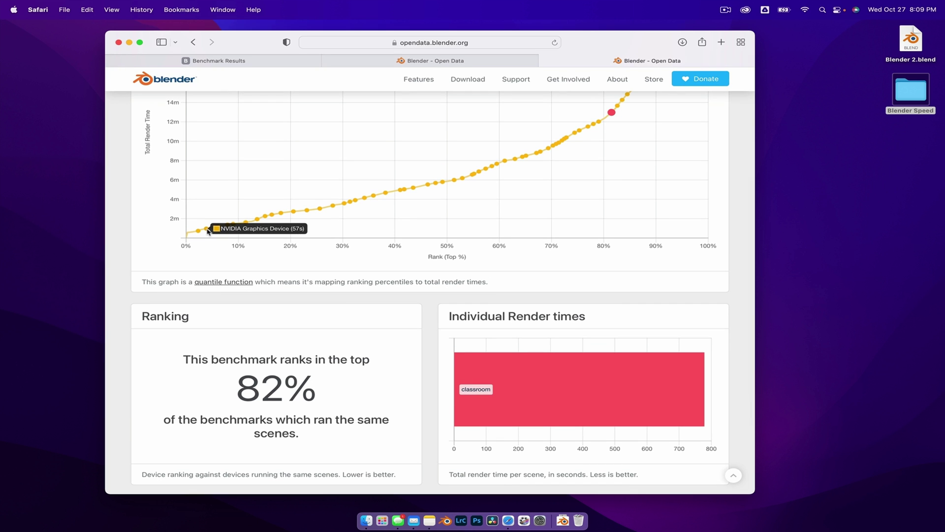
{"action": "scroll", "coordinate": [207, 230], "scroll_direction": "up", "scroll_amount": 2}
{"action": "scroll", "coordinate": [208, 231], "scroll_direction": "down", "scroll_amount": 3}
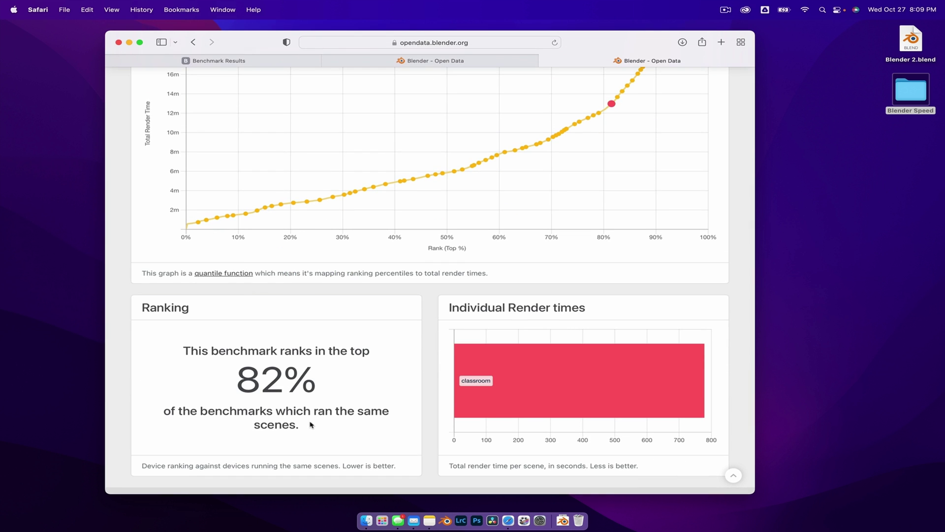
{"action": "scroll", "coordinate": [282, 382], "scroll_direction": "up", "scroll_amount": 3}
{"action": "mouse_move", "coordinate": [613, 251]}
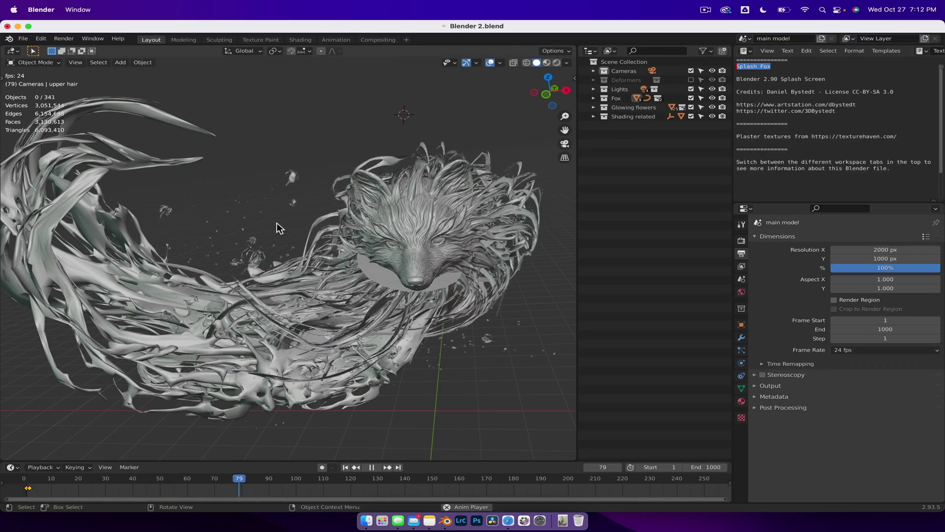
Stop playback and drag the playhead back to frame 0, then adjust the view
{"action": "key", "text": "space"}
{"action": "left_click", "coordinate": [63, 483]}
{"action": "left_click_drag", "start_coordinate": [63, 481], "coordinate": [8, 478]}
{"action": "scroll", "coordinate": [377, 294], "scroll_direction": "right", "scroll_amount": 10}
{"action": "scroll", "coordinate": [377, 295], "scroll_direction": "down", "scroll_amount": 3}
{"action": "scroll", "coordinate": [378, 299], "scroll_direction": "left", "scroll_amount": 10}
{"action": "scroll", "coordinate": [378, 298], "scroll_direction": "right", "scroll_amount": 5}
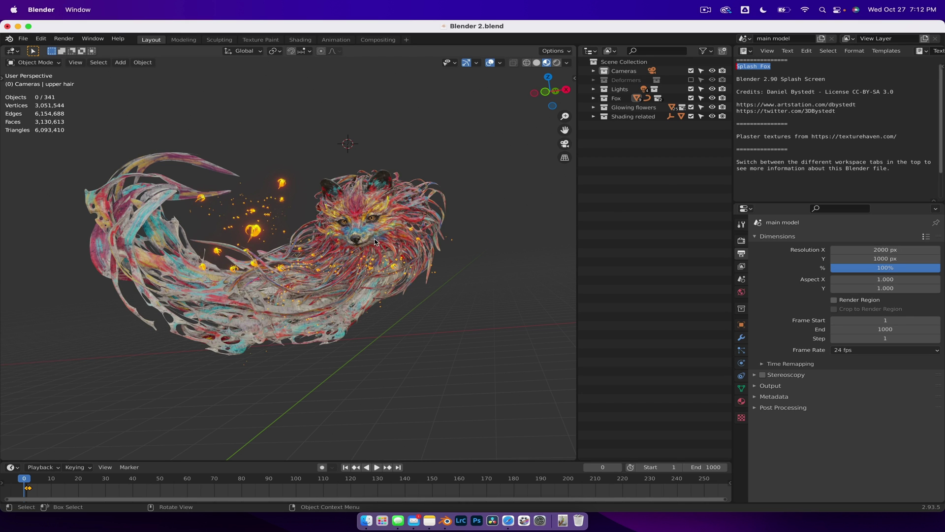
Play the fox animation and stop it at frame 18
{"action": "key", "text": "space"}
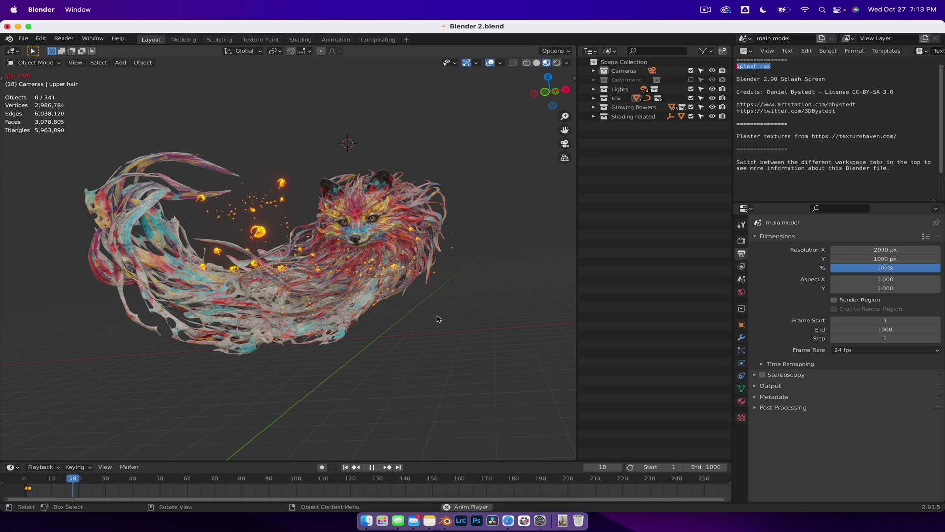
{"action": "key", "text": "space"}
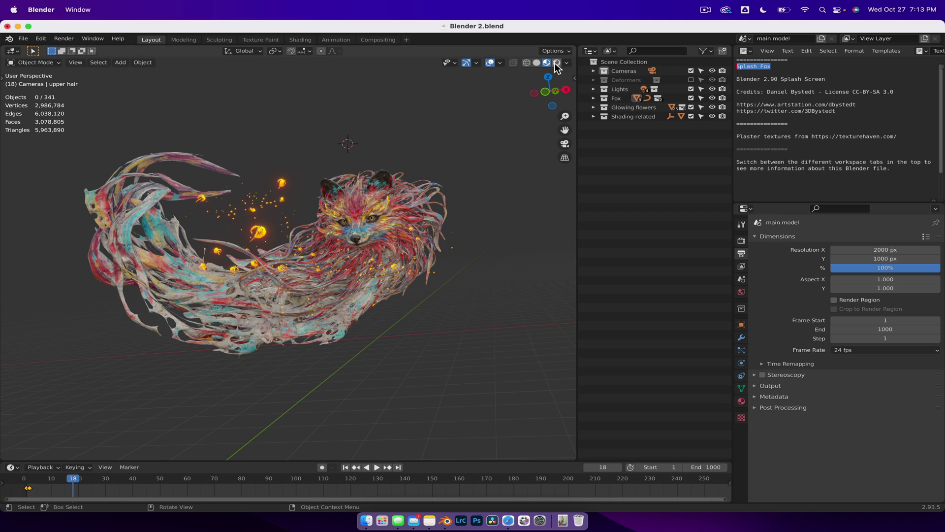
Switch to Rendered shading via Z, then zoom and orbit to view the fox head-on
{"action": "key", "text": "z"}
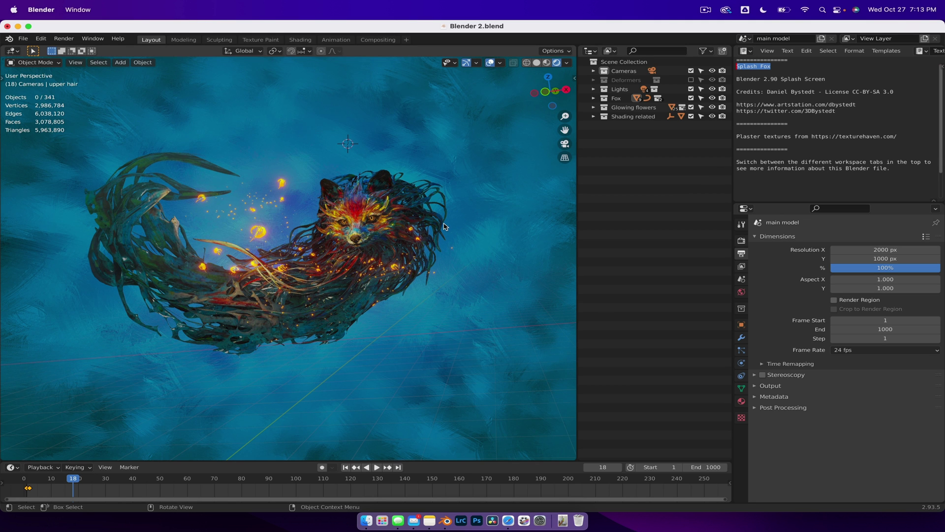
{"action": "scroll", "coordinate": [444, 227], "scroll_direction": "up", "scroll_amount": 5}
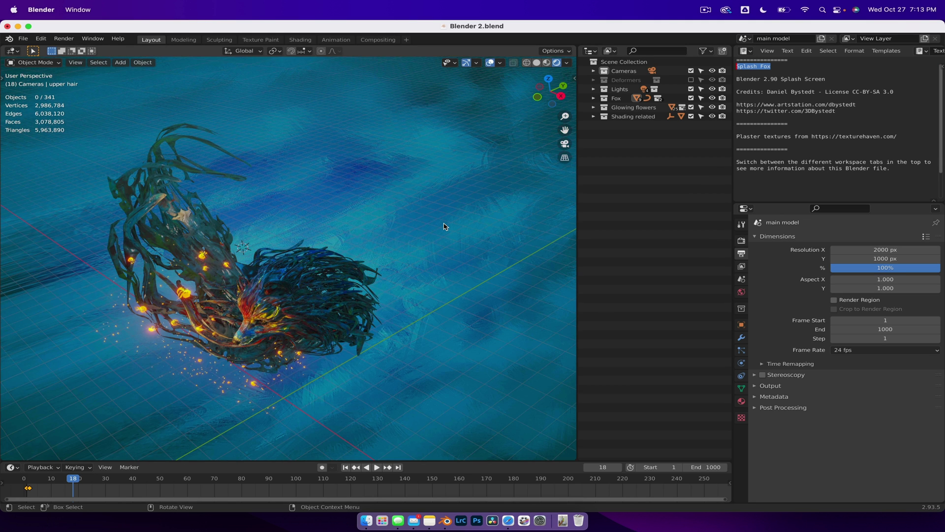
{"action": "scroll", "coordinate": [444, 227], "scroll_direction": "down", "scroll_amount": 10}
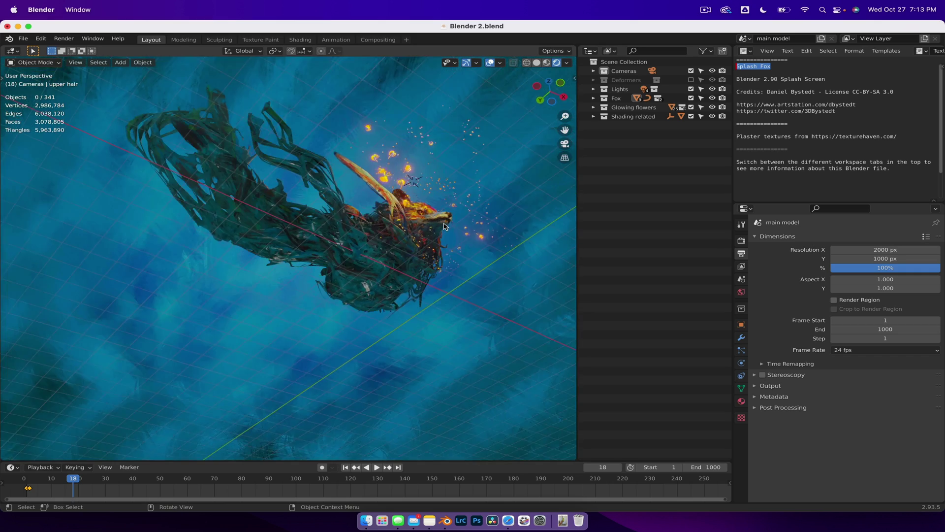
{"action": "scroll", "coordinate": [445, 226], "scroll_direction": "down", "scroll_amount": 10}
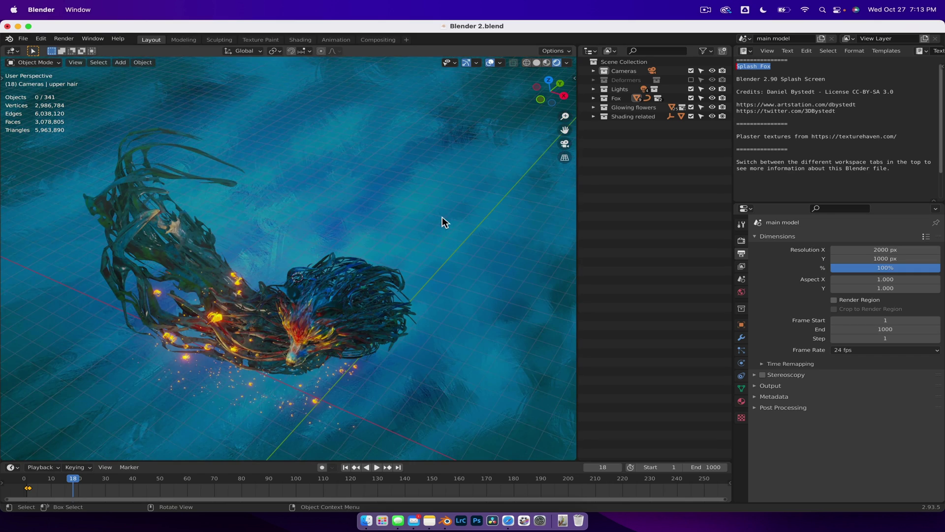
{"action": "scroll", "coordinate": [443, 219], "scroll_direction": "down", "scroll_amount": 3}
{"action": "scroll", "coordinate": [370, 290], "scroll_direction": "down", "scroll_amount": 2}
{"action": "scroll", "coordinate": [370, 292], "scroll_direction": "down", "scroll_amount": 10}
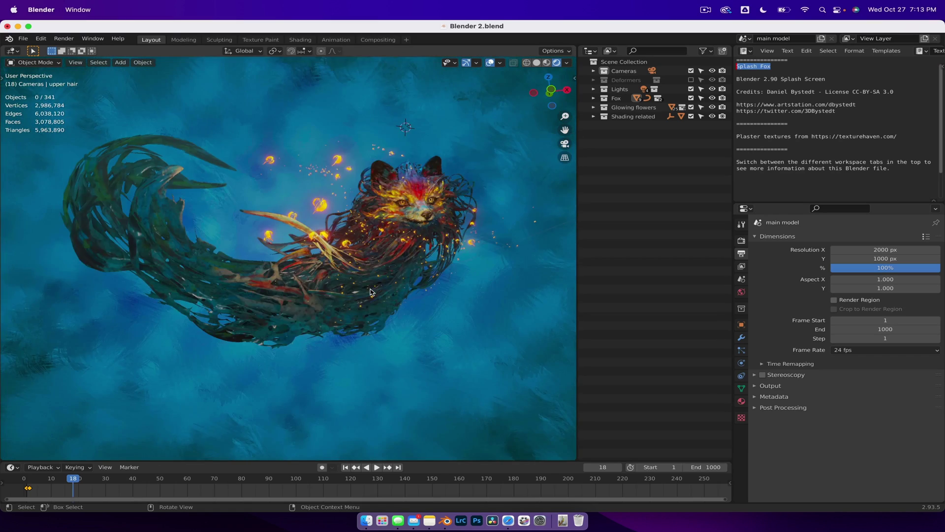
{"action": "scroll", "coordinate": [370, 292], "scroll_direction": "down", "scroll_amount": 3}
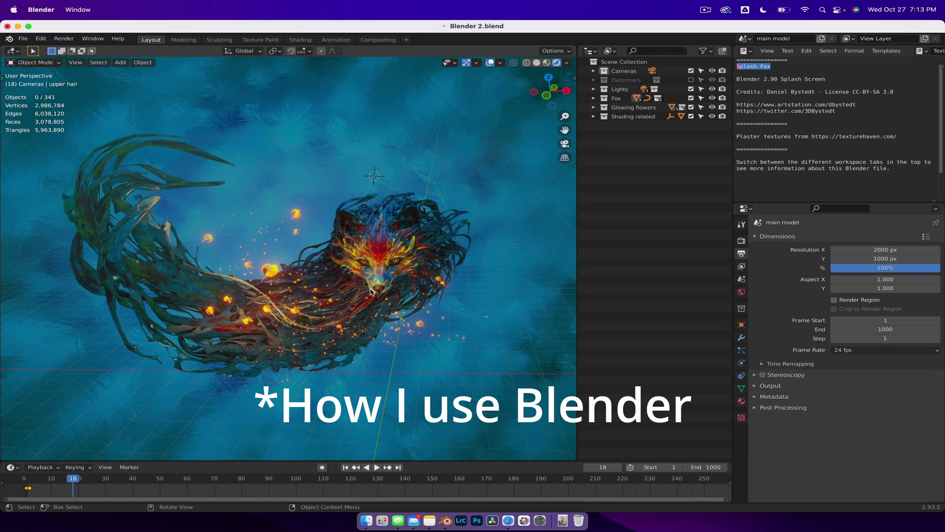
{"action": "scroll", "coordinate": [370, 292], "scroll_direction": "down", "scroll_amount": 3}
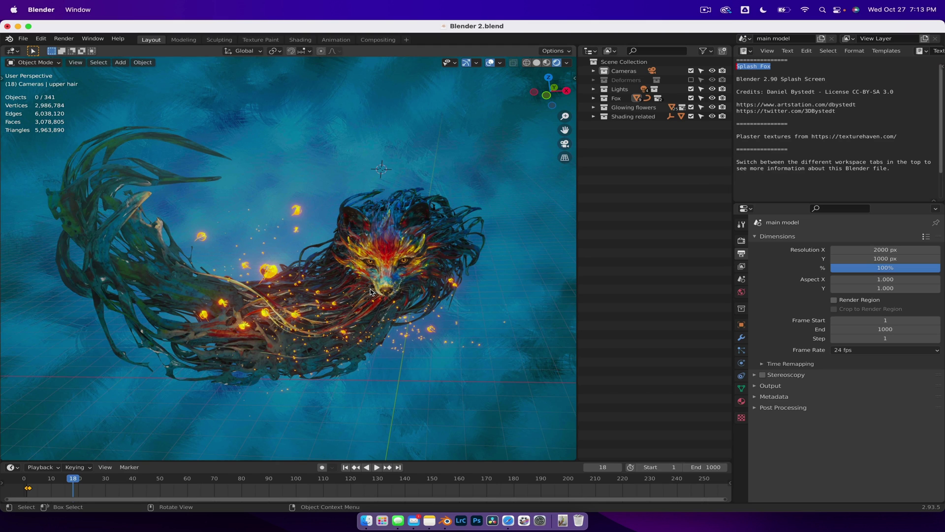
{"action": "scroll", "coordinate": [371, 292], "scroll_direction": "up", "scroll_amount": 3}
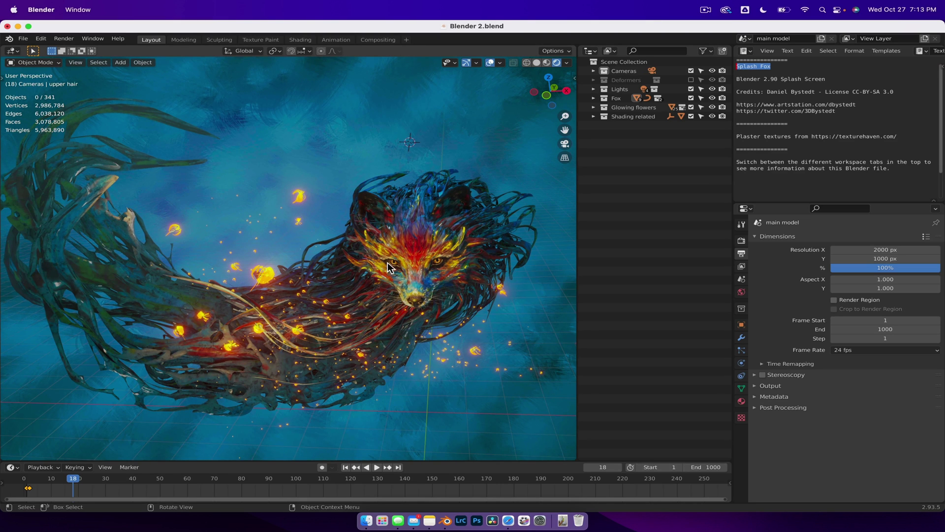
{"action": "middle_click_drag", "start_coordinate": [277, 297], "coordinate": [270, 314]}
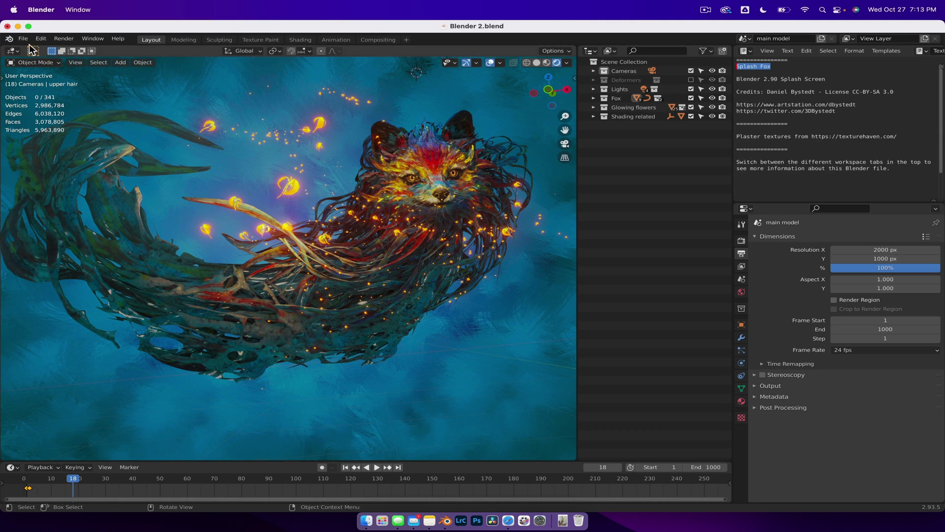
Open particle.blend from File > Open Recent and orbit the view around the vortex
{"action": "left_click", "coordinate": [25, 42]}
{"action": "mouse_move", "coordinate": [62, 68]}
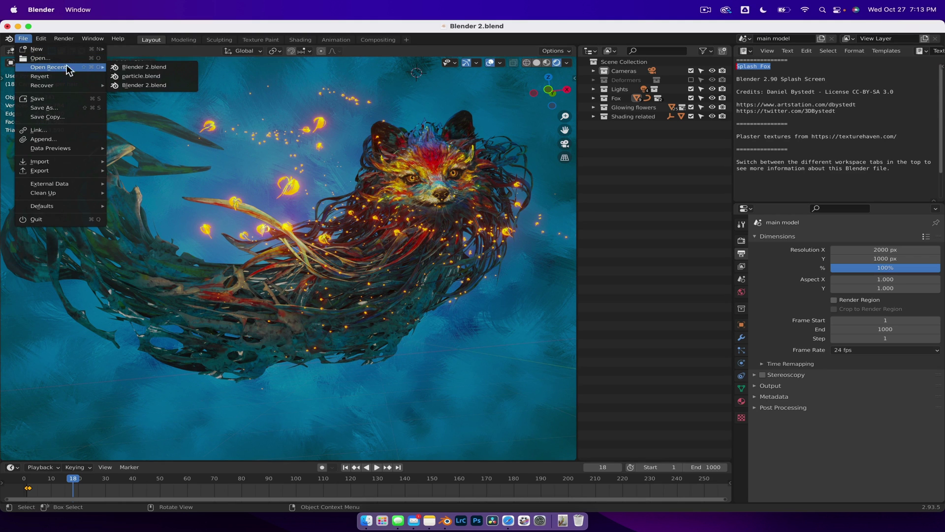
{"action": "left_click", "coordinate": [153, 76]}
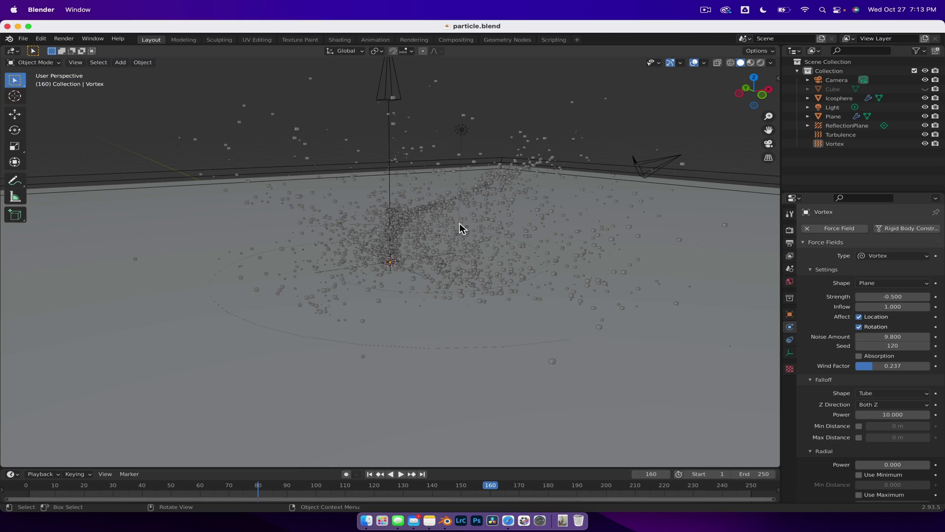
{"action": "scroll", "coordinate": [459, 226], "scroll_direction": "up", "scroll_amount": 5}
{"action": "scroll", "coordinate": [459, 226], "scroll_direction": "down", "scroll_amount": 8}
{"action": "scroll", "coordinate": [459, 226], "scroll_direction": "right", "scroll_amount": 8}
{"action": "scroll", "coordinate": [459, 226], "scroll_direction": "up", "scroll_amount": 5}
{"action": "scroll", "coordinate": [460, 226], "scroll_direction": "left", "scroll_amount": 8}
{"action": "scroll", "coordinate": [459, 227], "scroll_direction": "left", "scroll_amount": 5}
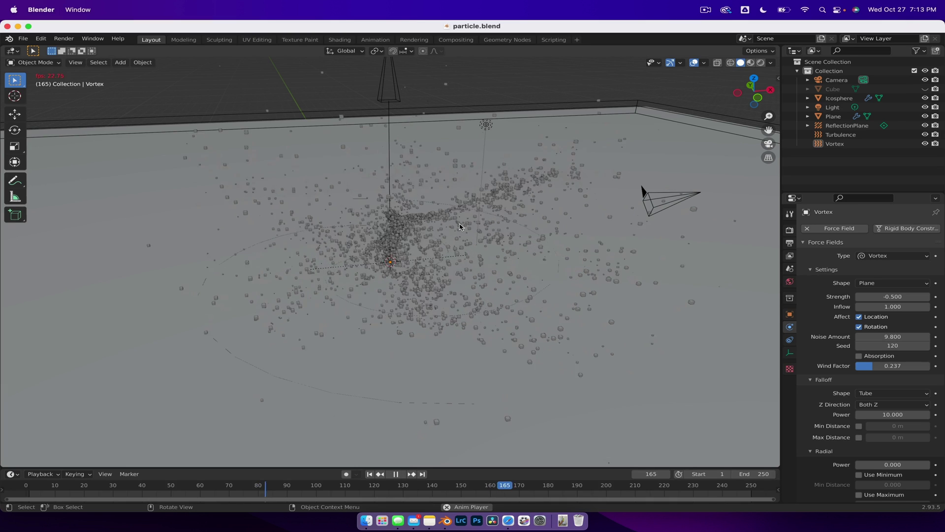
{"action": "scroll", "coordinate": [461, 226], "scroll_direction": "up", "scroll_amount": 5}
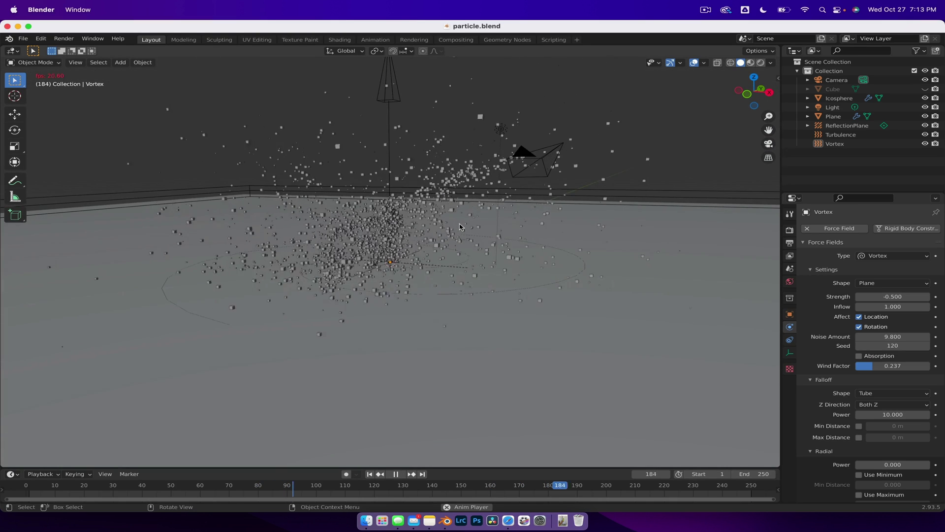
Switch the viewport to Rendered shading, orbit the particle cloud and show Render properties
{"action": "left_click", "coordinate": [751, 63]}
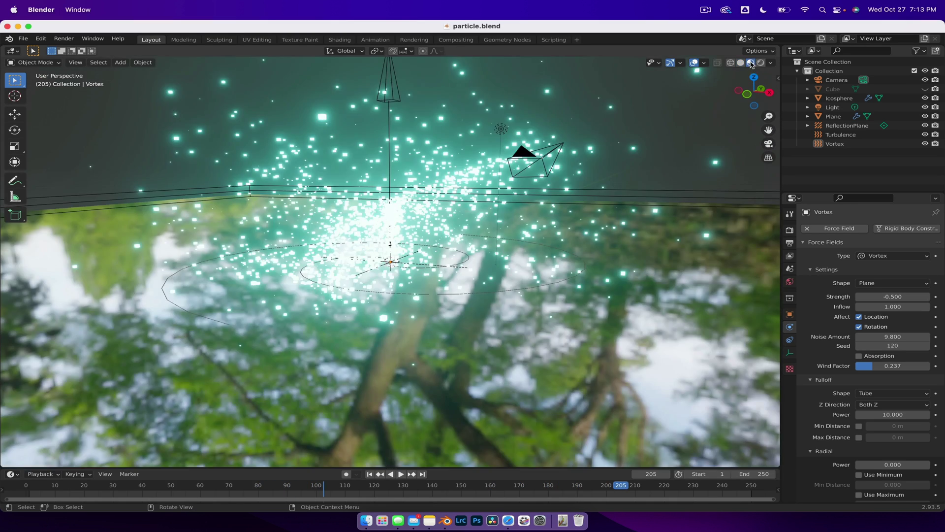
{"action": "left_click", "coordinate": [761, 63]}
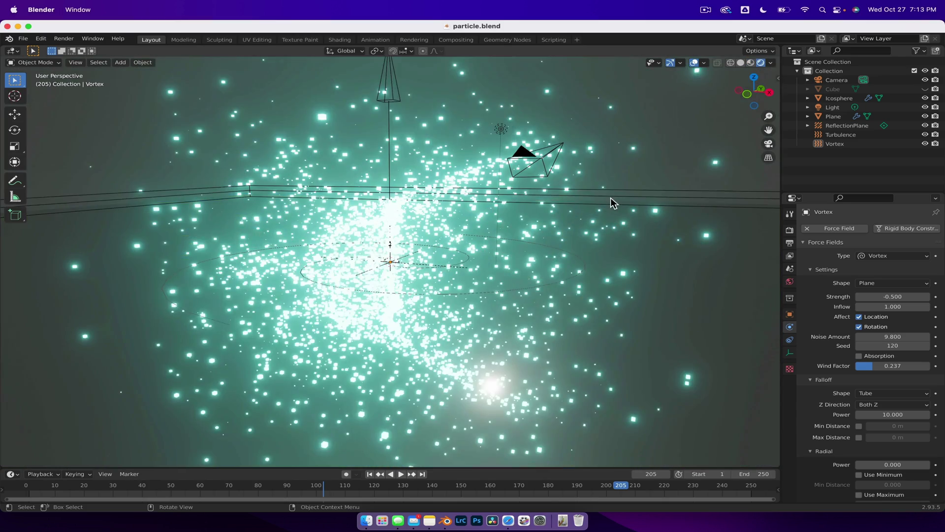
{"action": "scroll", "coordinate": [612, 200], "scroll_direction": "left", "scroll_amount": 10}
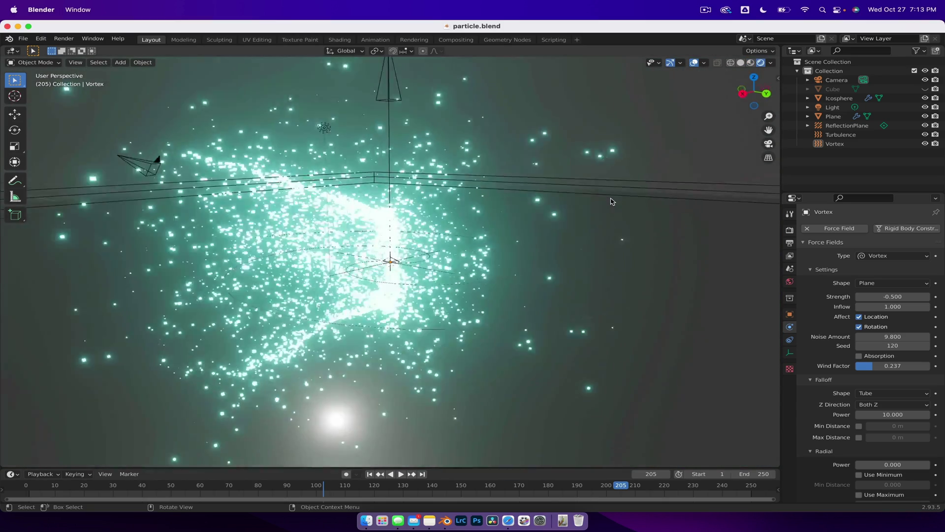
{"action": "middle_click_drag", "start_coordinate": [612, 200], "coordinate": [528, 223]}
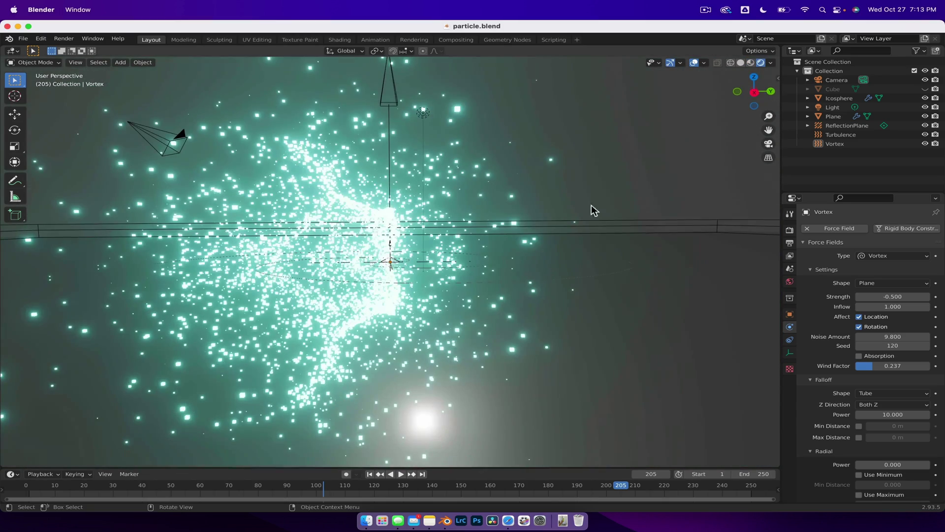
{"action": "scroll", "coordinate": [372, 223], "scroll_direction": "left", "scroll_amount": 10}
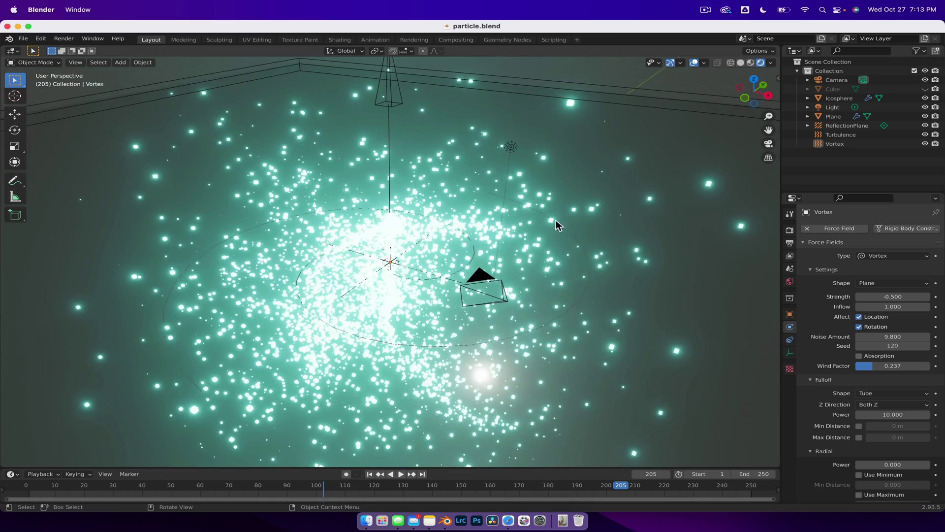
{"action": "scroll", "coordinate": [556, 229], "scroll_direction": "left", "scroll_amount": 10}
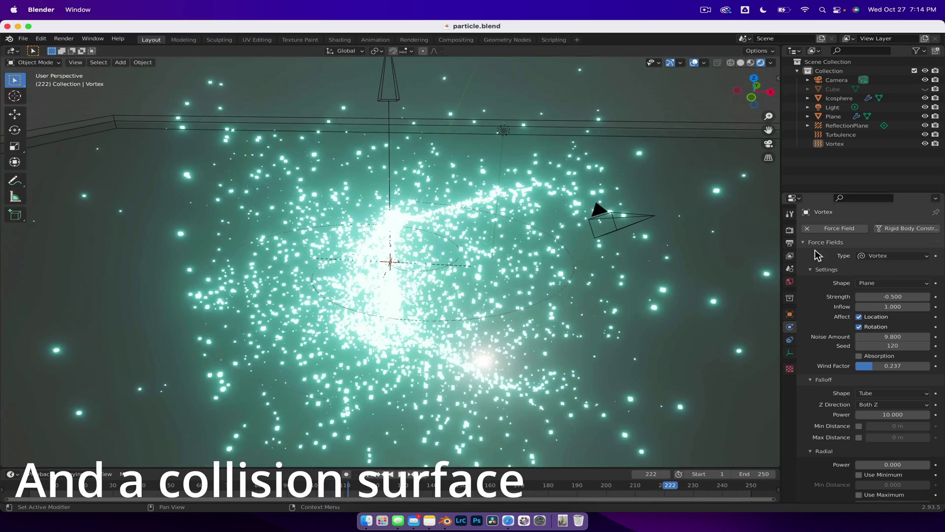
{"action": "left_click", "coordinate": [789, 230]}
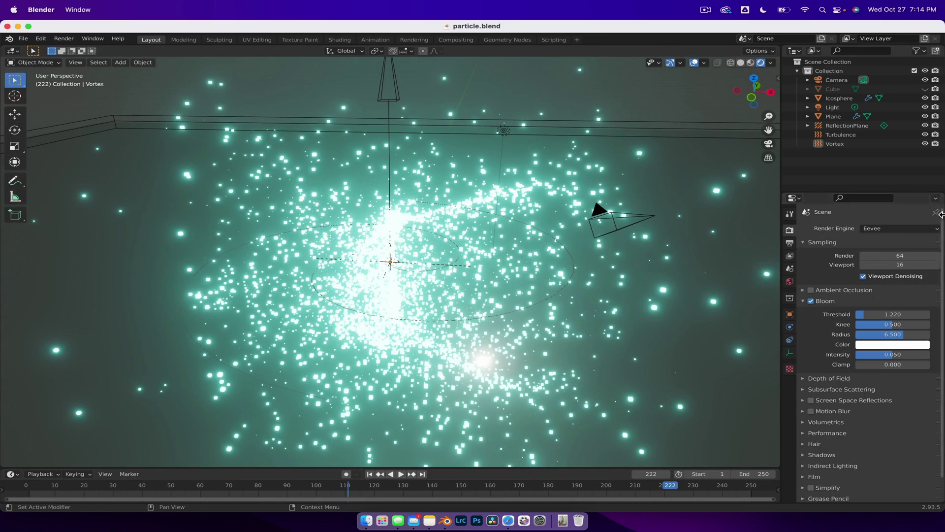
Play the particle simulation, stopping and restarting it until it halts at frame 198
{"action": "key", "text": "space"}
{"action": "scroll", "coordinate": [521, 271], "scroll_direction": "right", "scroll_amount": 10}
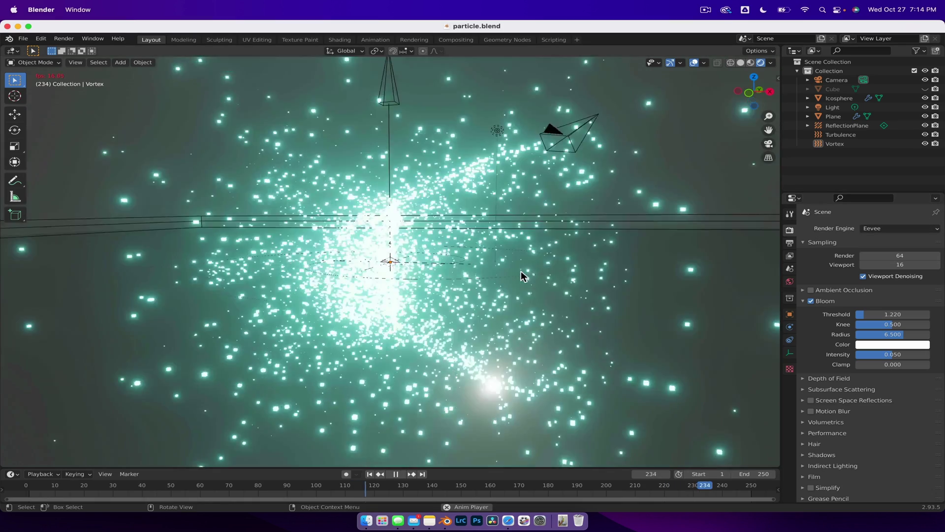
{"action": "scroll", "coordinate": [521, 273], "scroll_direction": "down", "scroll_amount": 2}
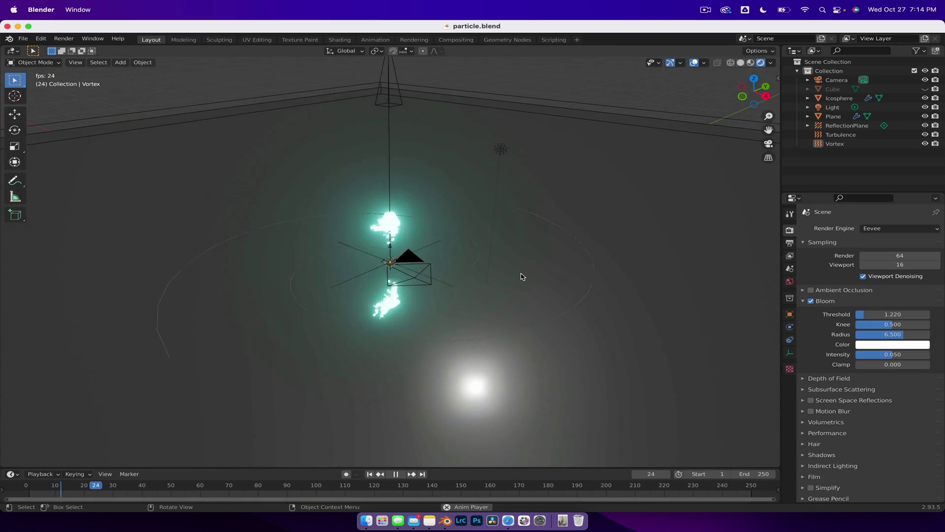
{"action": "scroll", "coordinate": [521, 273], "scroll_direction": "down", "scroll_amount": 10}
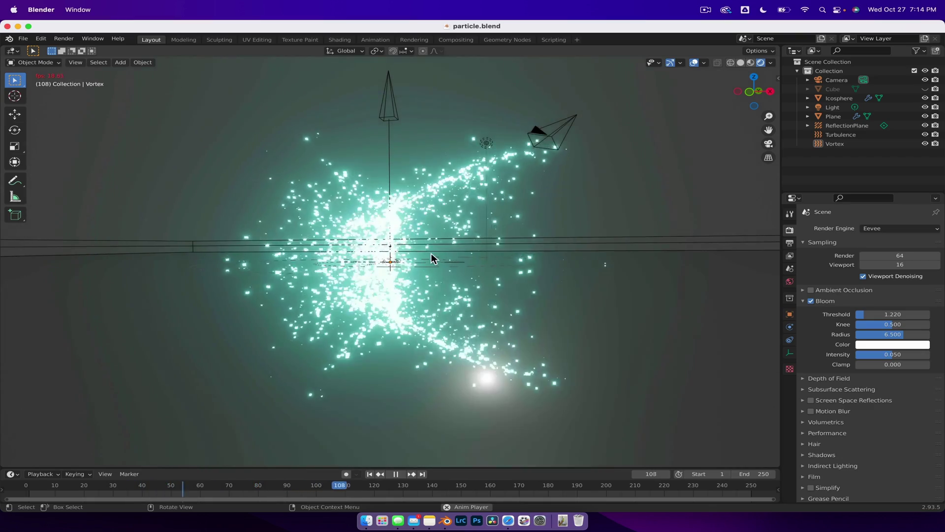
{"action": "scroll", "coordinate": [431, 255], "scroll_direction": "right", "scroll_amount": 10}
{"action": "scroll", "coordinate": [432, 254], "scroll_direction": "right", "scroll_amount": 8}
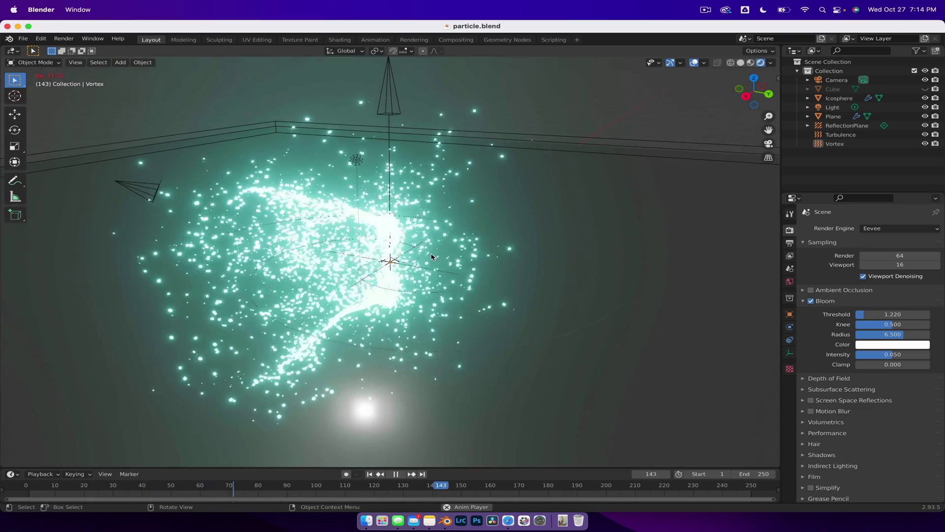
{"action": "key", "text": "space"}
{"action": "scroll", "coordinate": [386, 225], "scroll_direction": "left", "scroll_amount": 10}
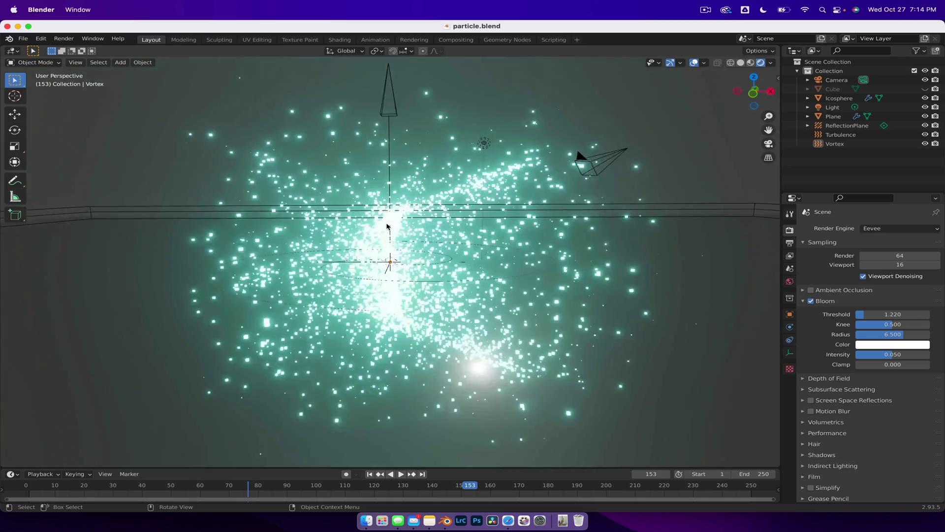
{"action": "key", "text": "space"}
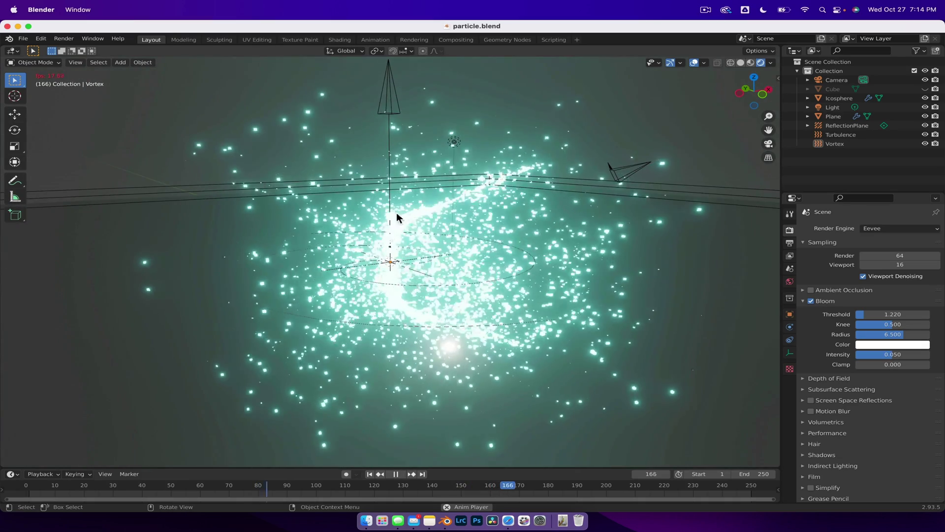
{"action": "key", "text": "space"}
Select the Turbulence force field and show its Physics settings with strength 82.6
{"action": "left_click", "coordinate": [405, 221]}
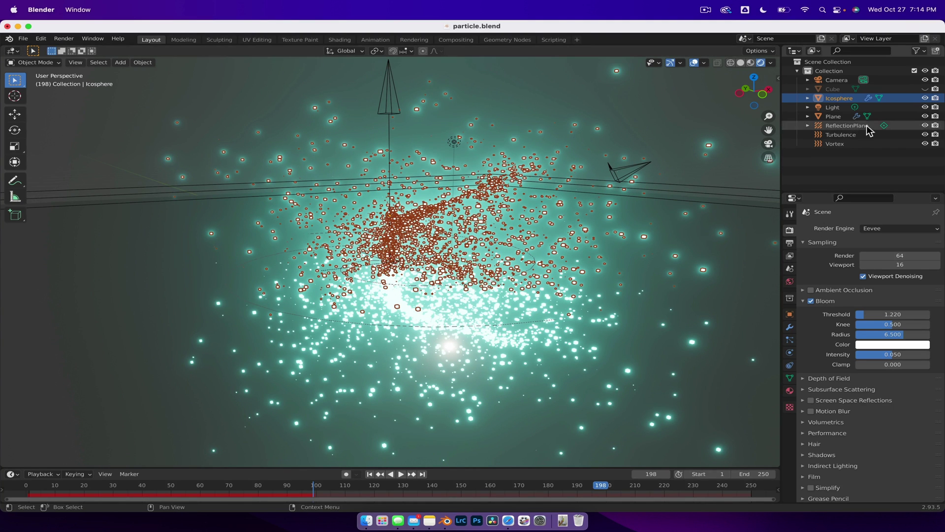
{"action": "left_click", "coordinate": [854, 135]}
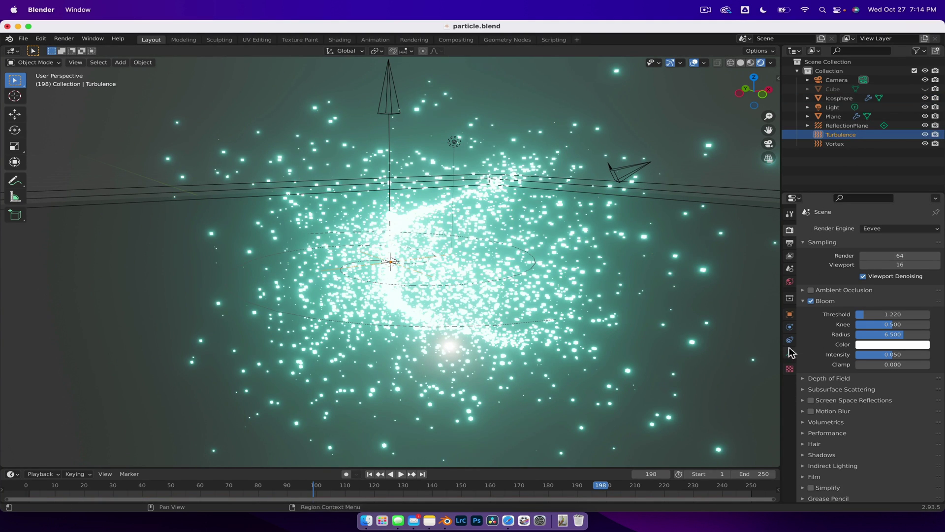
{"action": "left_click", "coordinate": [790, 328]}
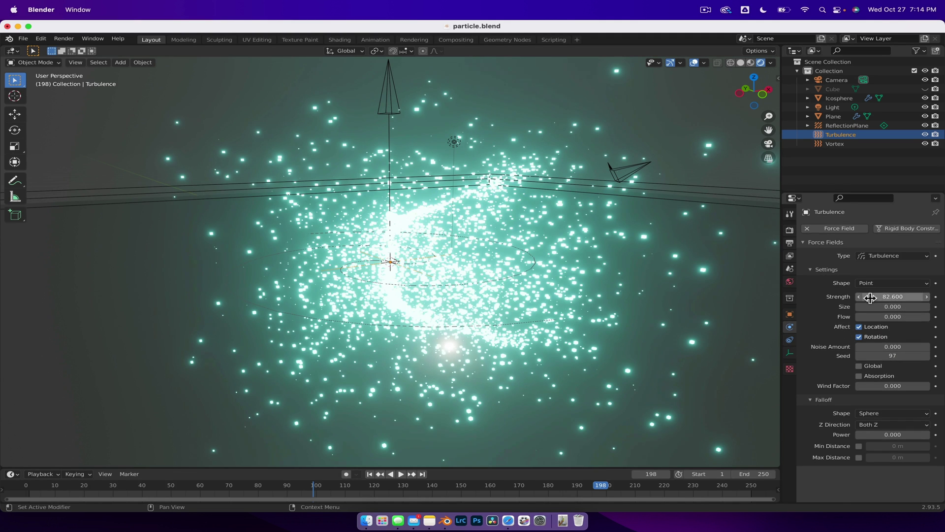
Replay the simulation from frame 10 and pause it at frame 161
{"action": "left_click", "coordinate": [43, 487]}
{"action": "key", "text": "space"}
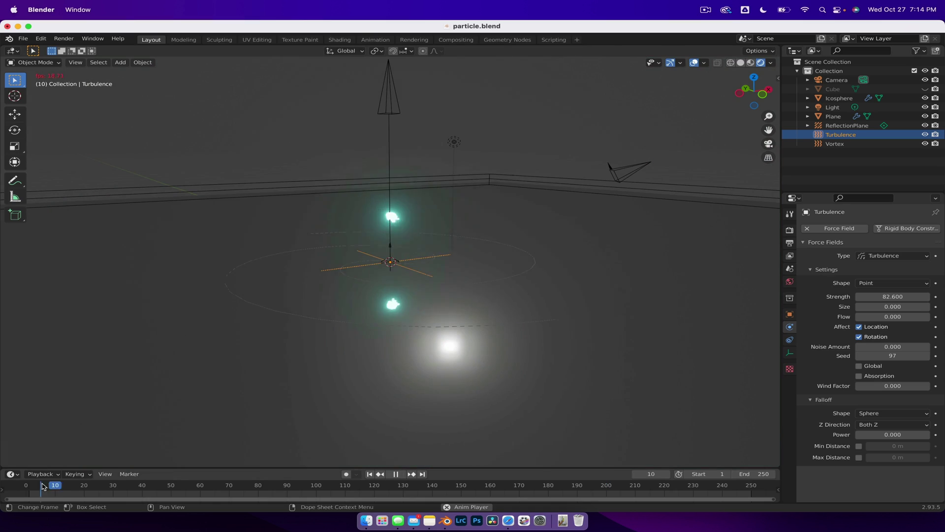
{"action": "scroll", "coordinate": [413, 254], "scroll_direction": "left", "scroll_amount": 10}
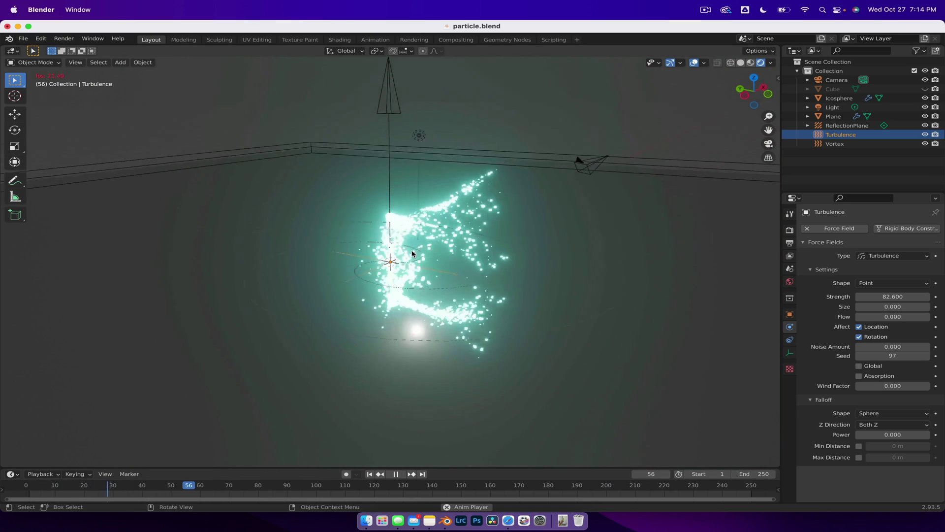
{"action": "scroll", "coordinate": [413, 254], "scroll_direction": "down", "scroll_amount": 5}
{"action": "scroll", "coordinate": [413, 254], "scroll_direction": "up", "scroll_amount": 6}
{"action": "scroll", "coordinate": [412, 254], "scroll_direction": "right", "scroll_amount": 6}
{"action": "scroll", "coordinate": [413, 254], "scroll_direction": "down", "scroll_amount": 3}
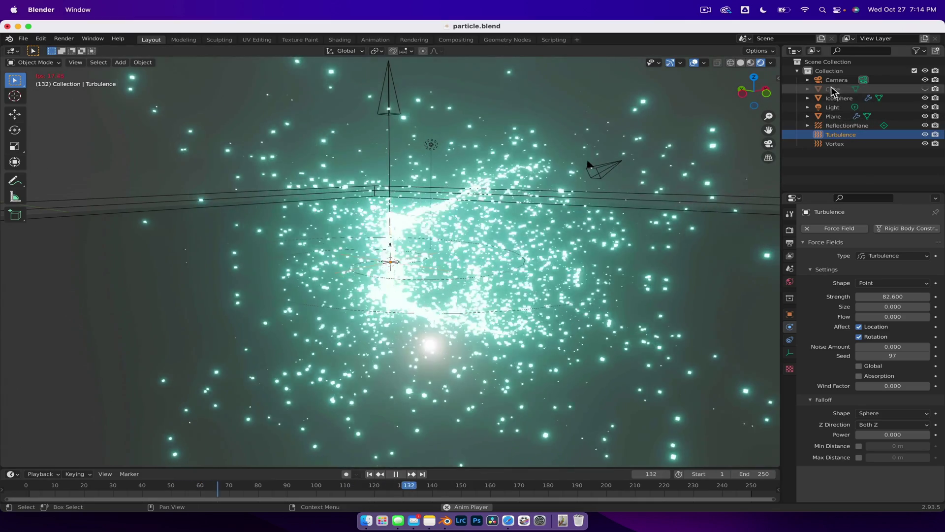
{"action": "left_click", "coordinate": [396, 474]}
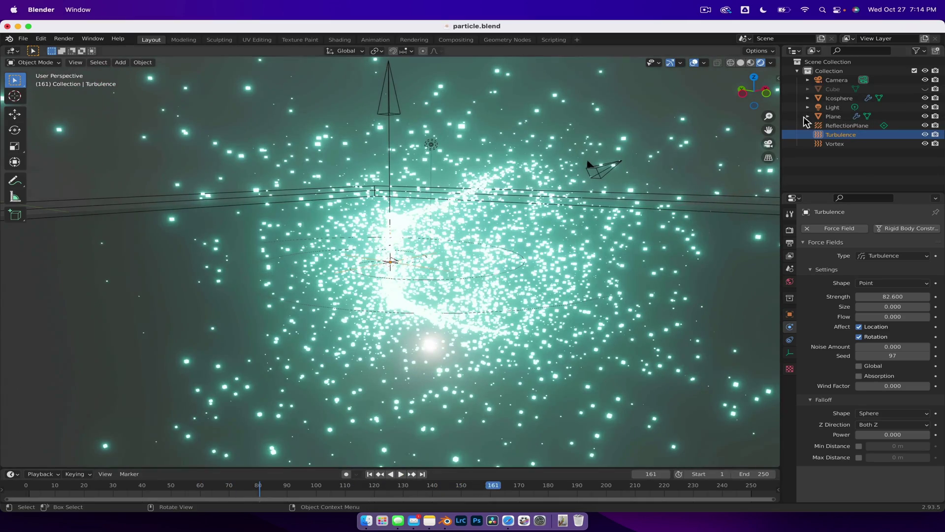
Change the Cube material's Emission Color from cyan to orange and resume playback
{"action": "left_click", "coordinate": [834, 91]}
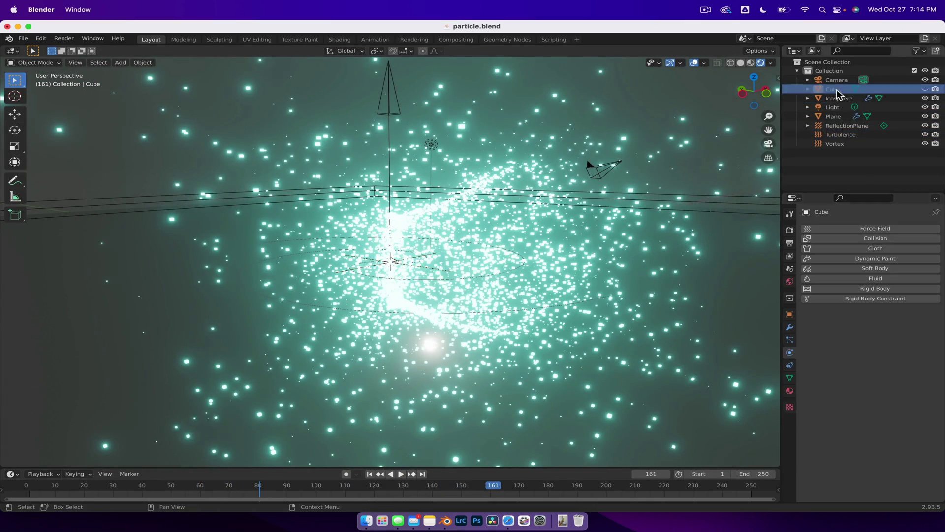
{"action": "left_click", "coordinate": [789, 391]}
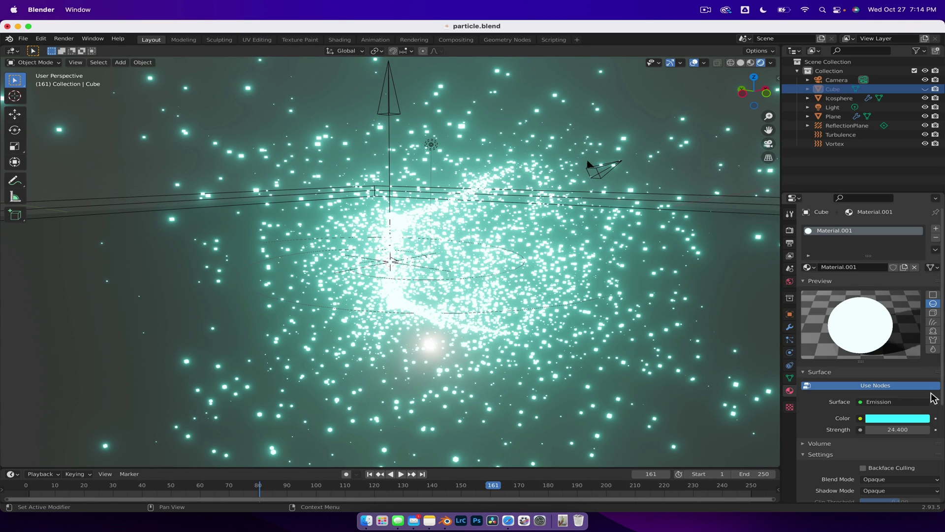
{"action": "left_click", "coordinate": [908, 420]}
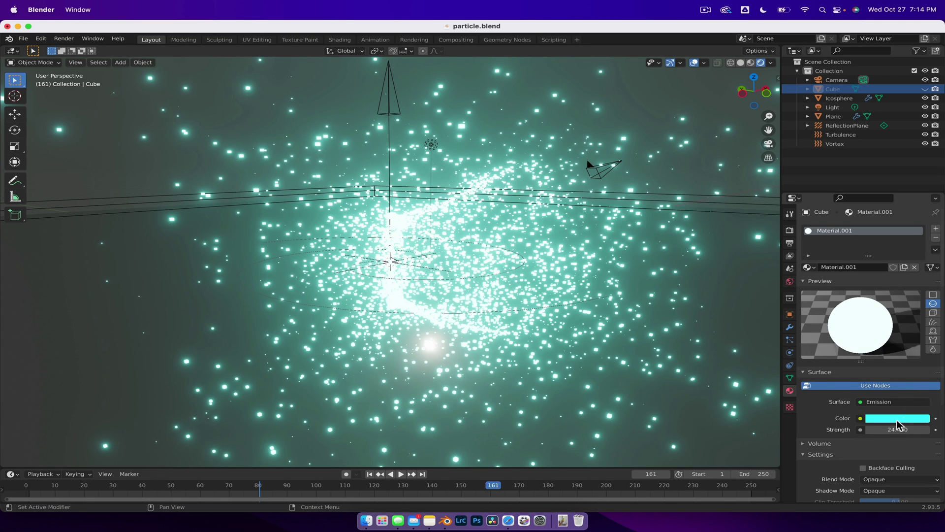
{"action": "left_click", "coordinate": [897, 419]}
{"action": "left_click", "coordinate": [894, 336]}
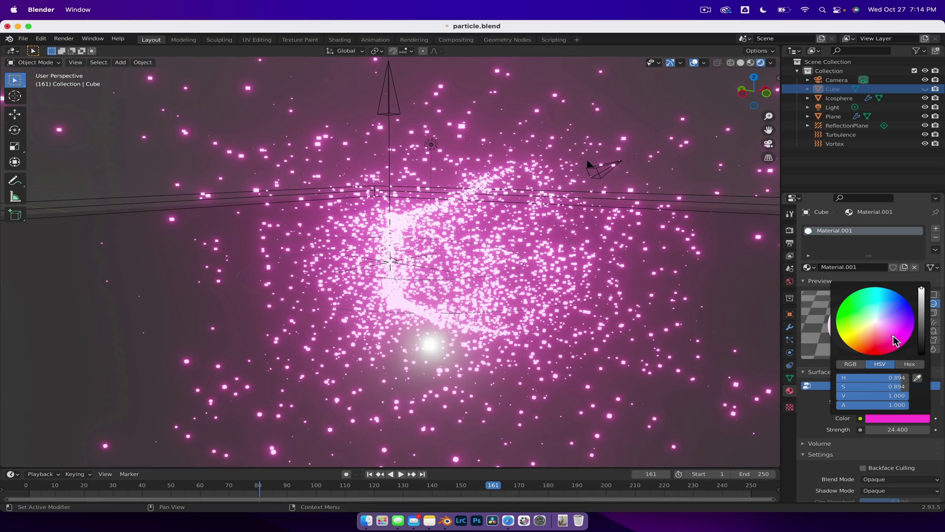
{"action": "left_click_drag", "start_coordinate": [895, 340], "coordinate": [851, 347]}
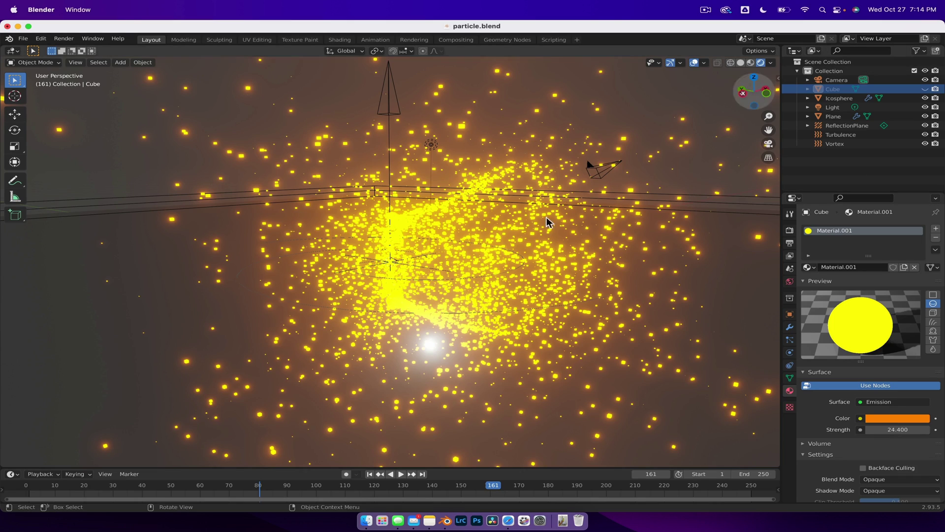
{"action": "key", "text": "space"}
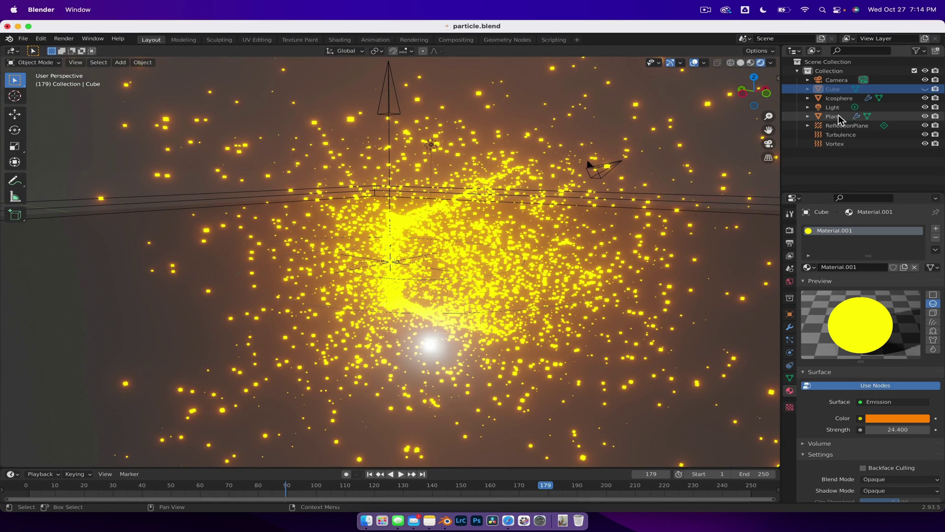
Set the Icosphere's particle emission Number to 50000
{"action": "left_click", "coordinate": [840, 99]}
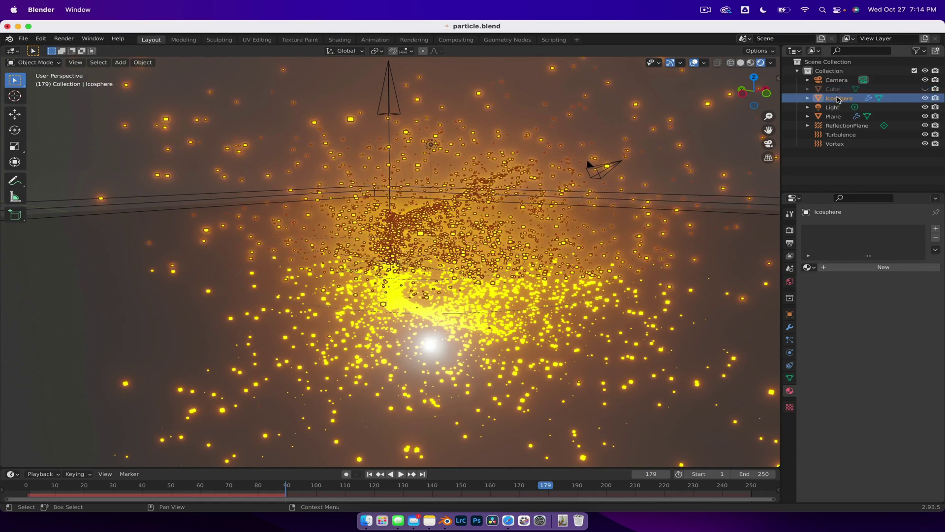
{"action": "left_click", "coordinate": [790, 340]}
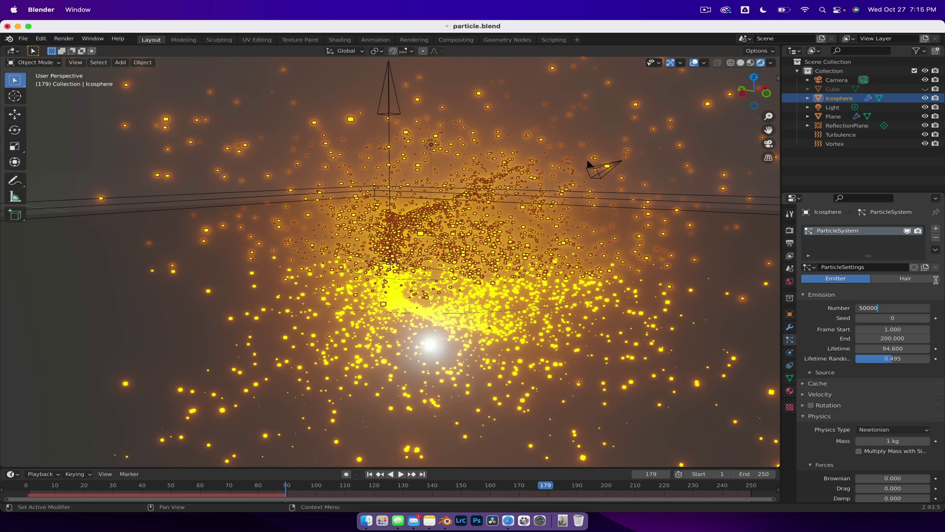
{"action": "key", "text": "Return"}
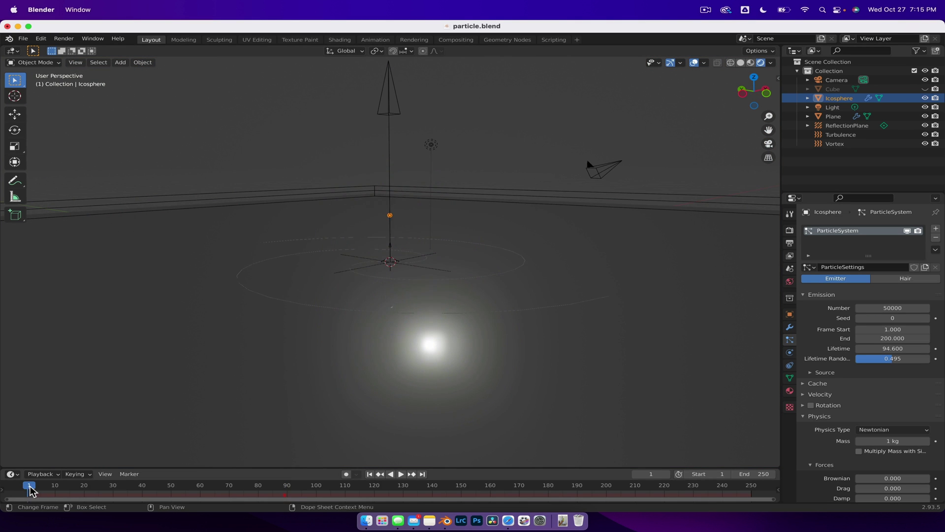
Play the 50000-particle simulation while orbiting the view, then stop it
{"action": "key", "text": "space"}
{"action": "middle_click_drag", "start_coordinate": [299, 314], "coordinate": [320, 320]}
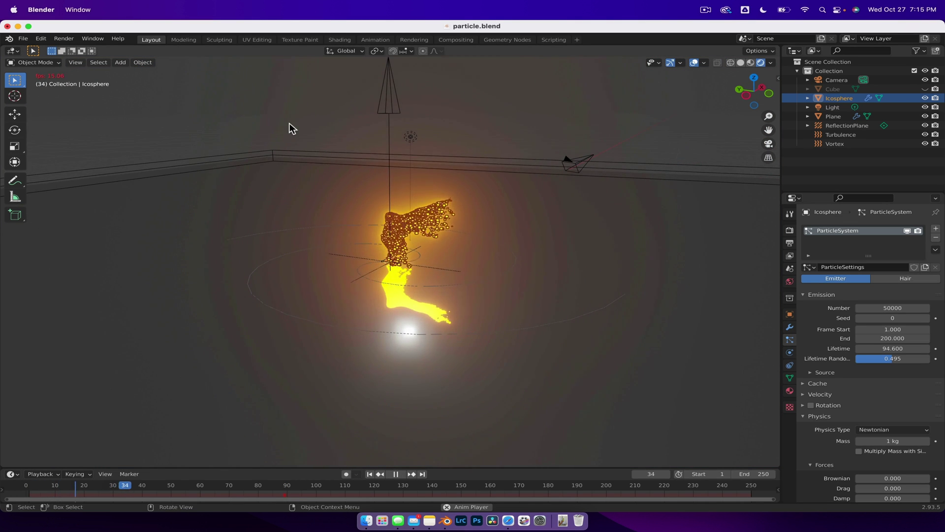
{"action": "left_click", "coordinate": [292, 129]}
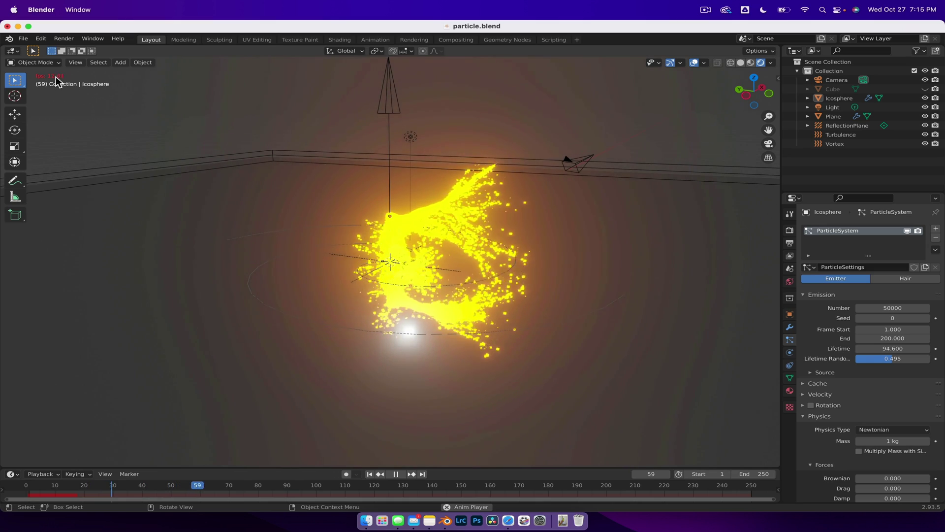
{"action": "scroll", "coordinate": [436, 183], "scroll_direction": "down", "scroll_amount": 10}
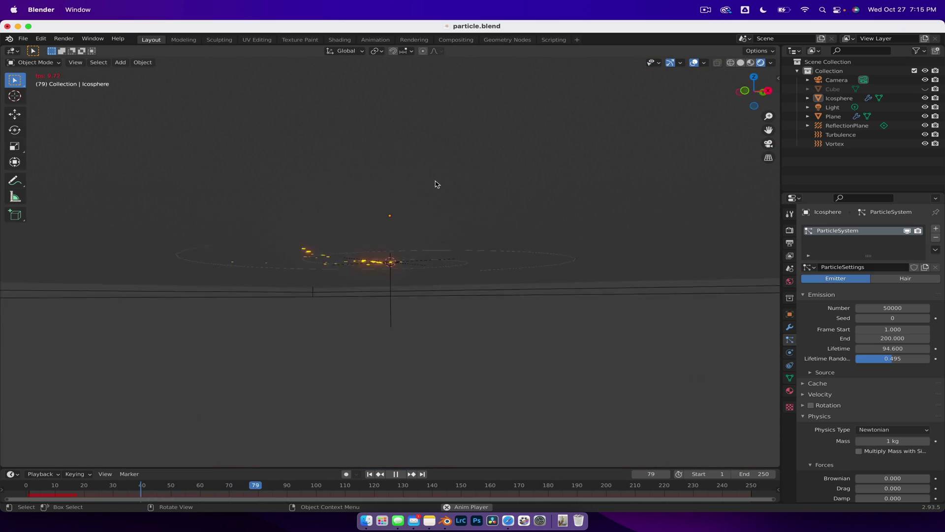
{"action": "scroll", "coordinate": [435, 184], "scroll_direction": "up", "scroll_amount": 10}
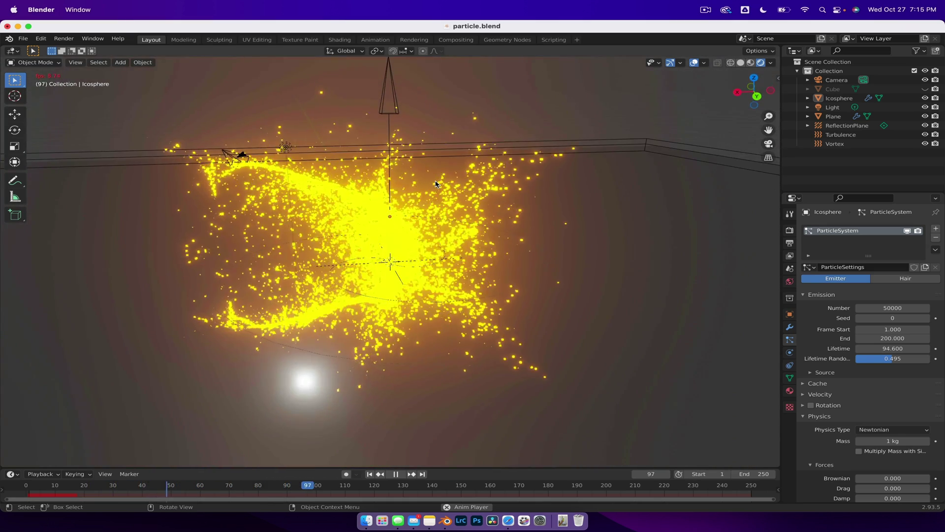
{"action": "scroll", "coordinate": [435, 184], "scroll_direction": "up", "scroll_amount": 10}
{"action": "key", "text": "space"}
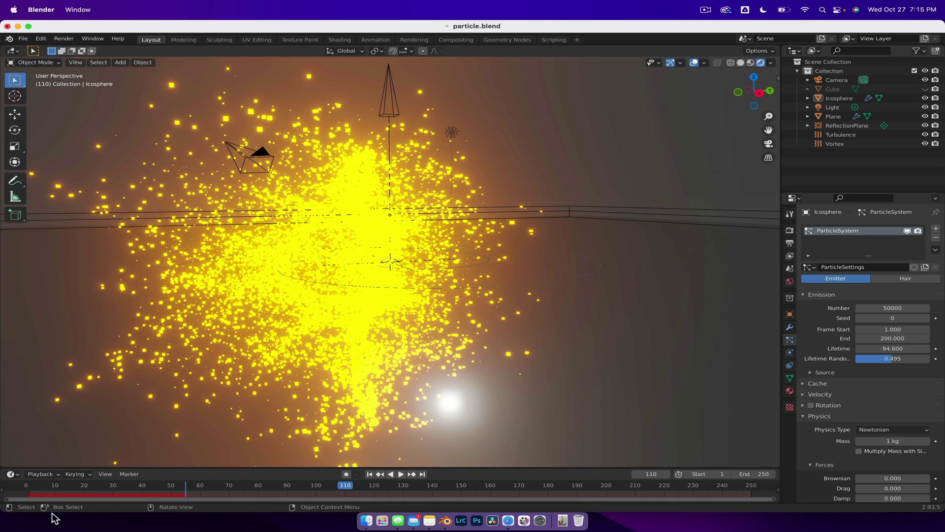
Rewind to the first frames and run the simulation to frame 125
{"action": "left_click", "coordinate": [34, 489]}
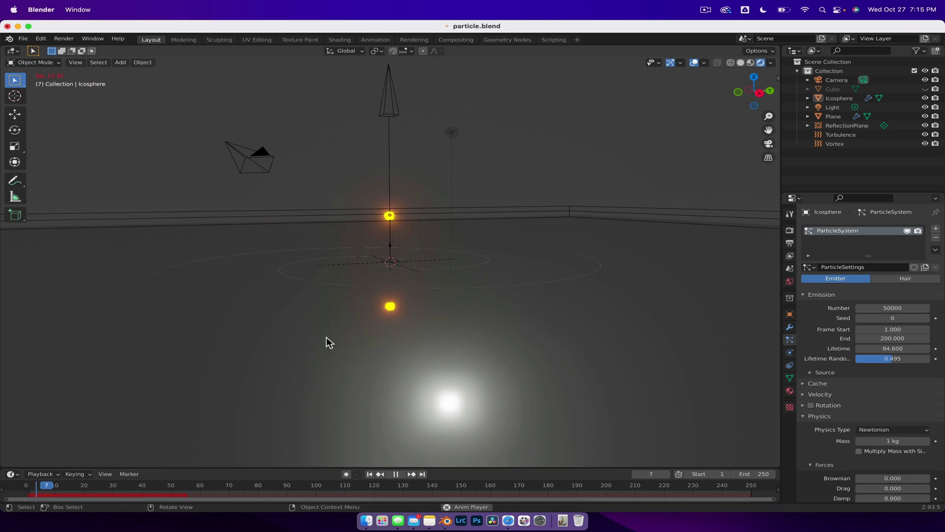
{"action": "scroll", "coordinate": [404, 228], "scroll_direction": "up", "scroll_amount": 10}
{"action": "scroll", "coordinate": [404, 229], "scroll_direction": "down", "scroll_amount": 10}
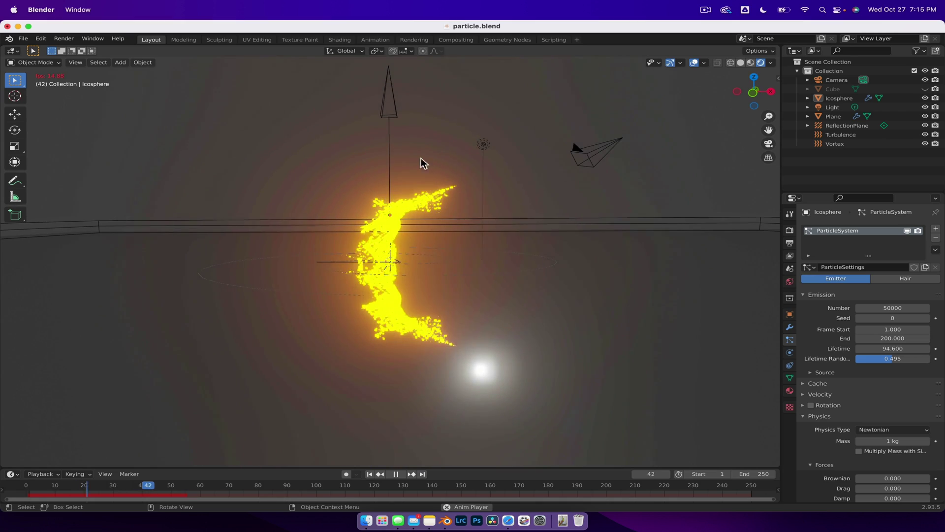
{"action": "scroll", "coordinate": [418, 155], "scroll_direction": "right", "scroll_amount": 10}
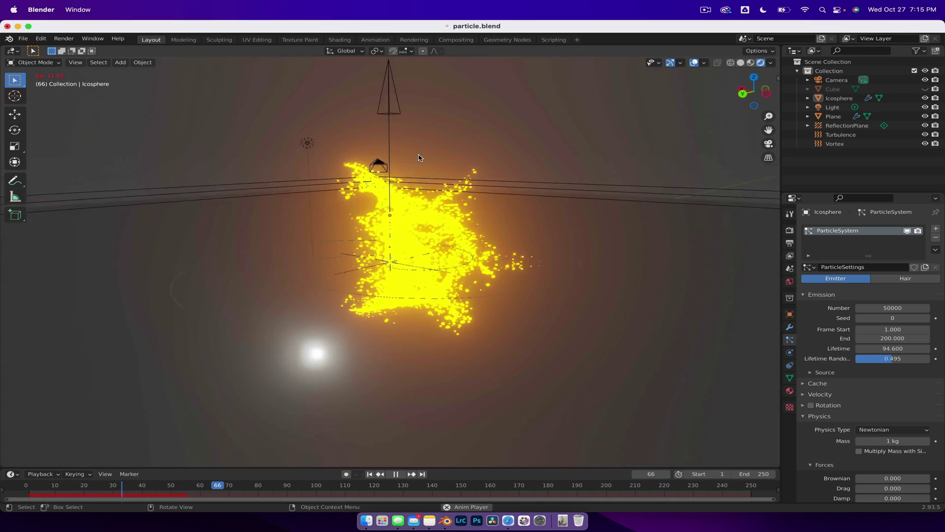
{"action": "scroll", "coordinate": [418, 158], "scroll_direction": "right", "scroll_amount": 5}
{"action": "scroll", "coordinate": [418, 158], "scroll_direction": "up", "scroll_amount": 3}
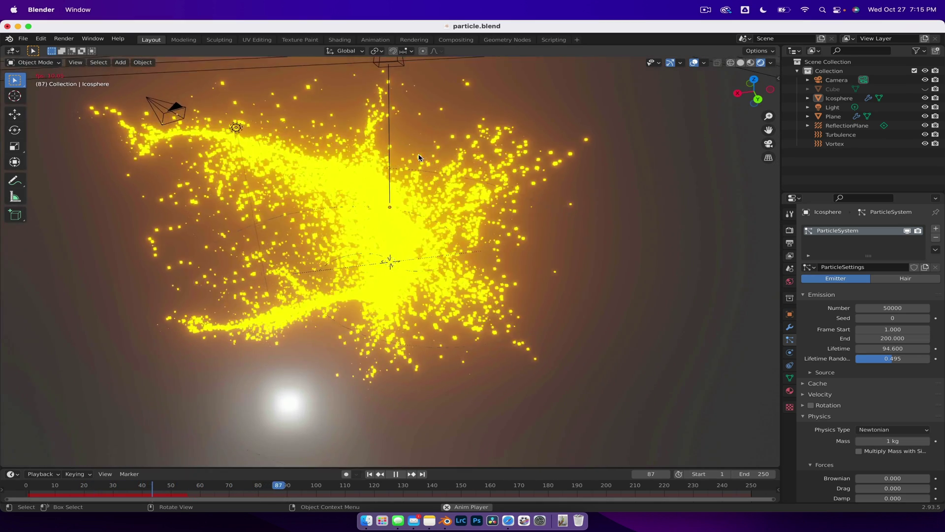
{"action": "scroll", "coordinate": [418, 156], "scroll_direction": "down", "scroll_amount": 10}
{"action": "scroll", "coordinate": [418, 156], "scroll_direction": "up", "scroll_amount": 10}
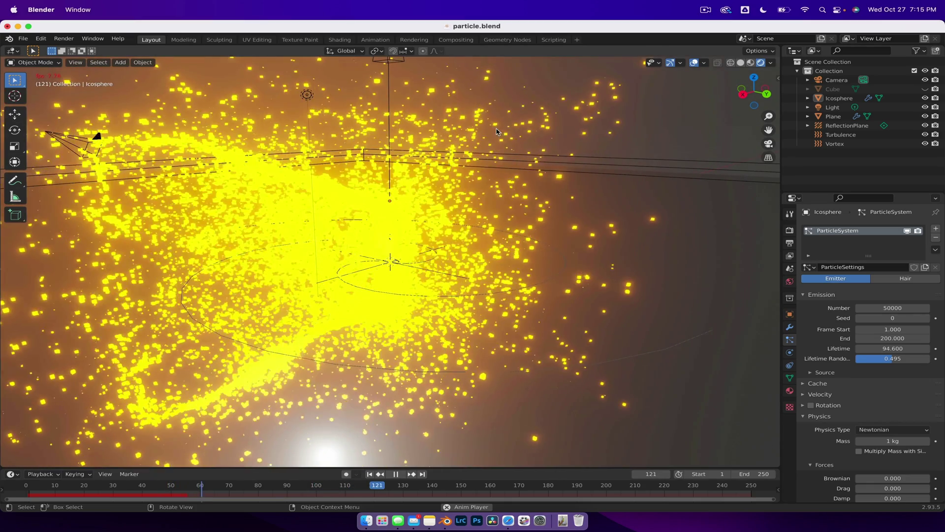
{"action": "key", "text": "space"}
Set the emission Number to 200000 and show the Turbulence force field's Physics settings
{"action": "left_click", "coordinate": [318, 195]}
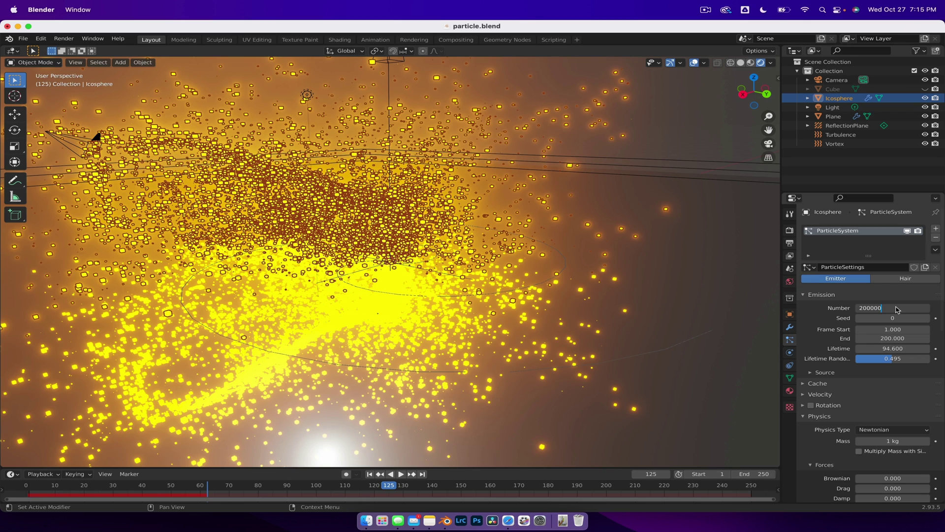
{"action": "key", "text": "Return"}
{"action": "left_click", "coordinate": [837, 135]}
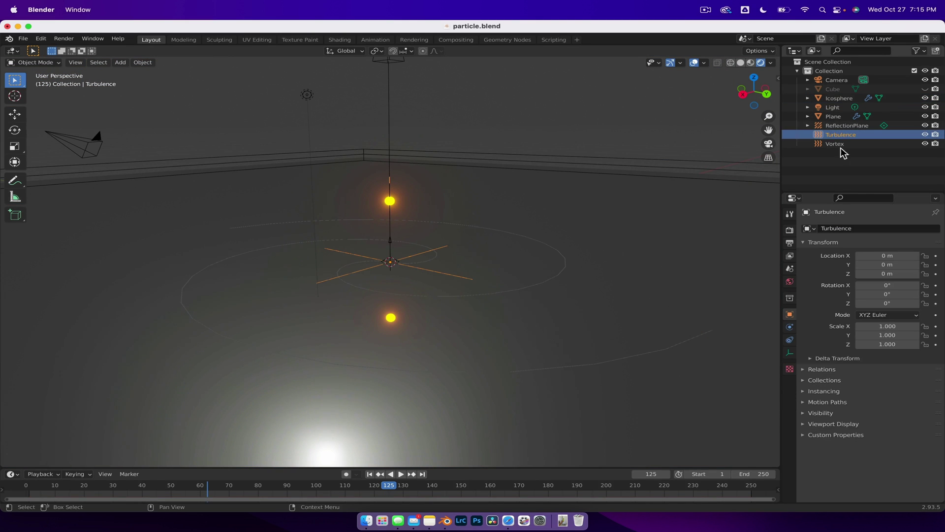
{"action": "left_click", "coordinate": [790, 328]}
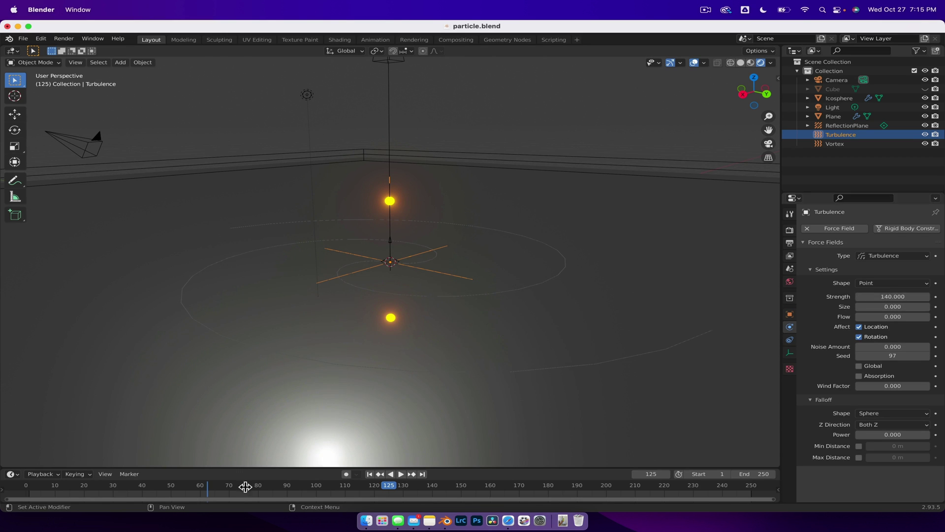
Play the denser 200000-particle simulation while orbiting and zooming the view
{"action": "key", "text": "space"}
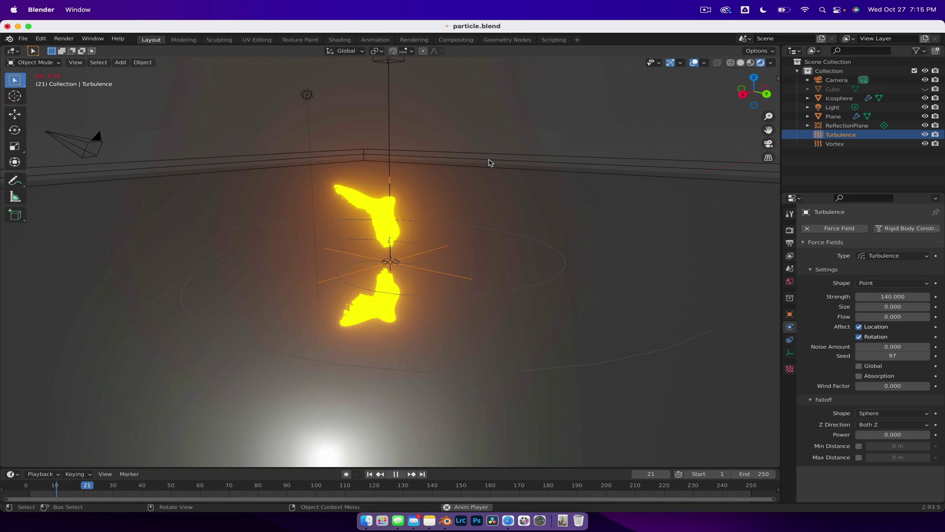
{"action": "scroll", "coordinate": [519, 122], "scroll_direction": "right", "scroll_amount": 10}
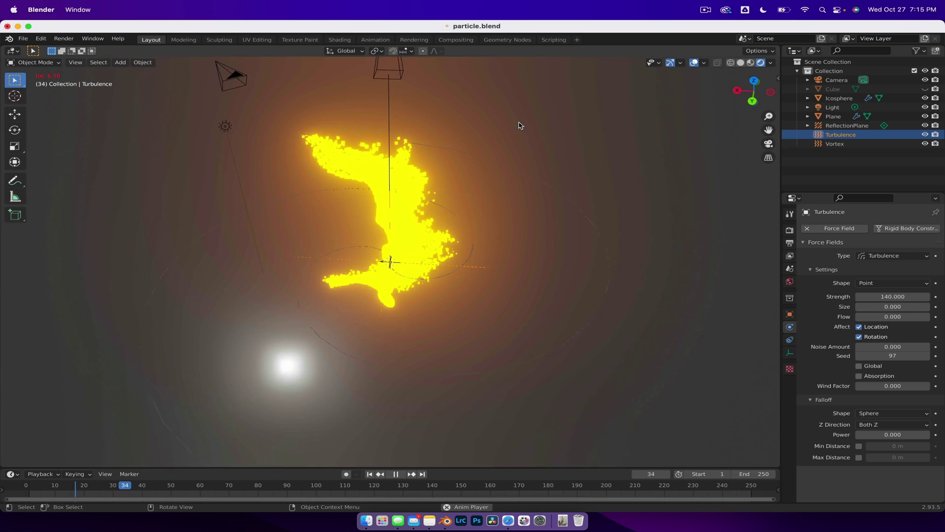
{"action": "scroll", "coordinate": [542, 188], "scroll_direction": "right", "scroll_amount": 10}
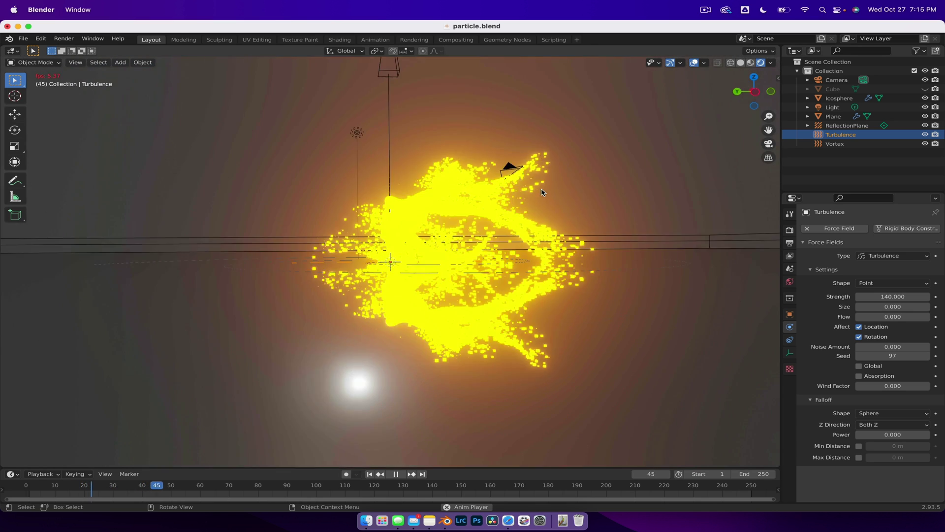
{"action": "scroll", "coordinate": [541, 188], "scroll_direction": "down", "scroll_amount": 8}
{"action": "scroll", "coordinate": [542, 188], "scroll_direction": "up", "scroll_amount": 10}
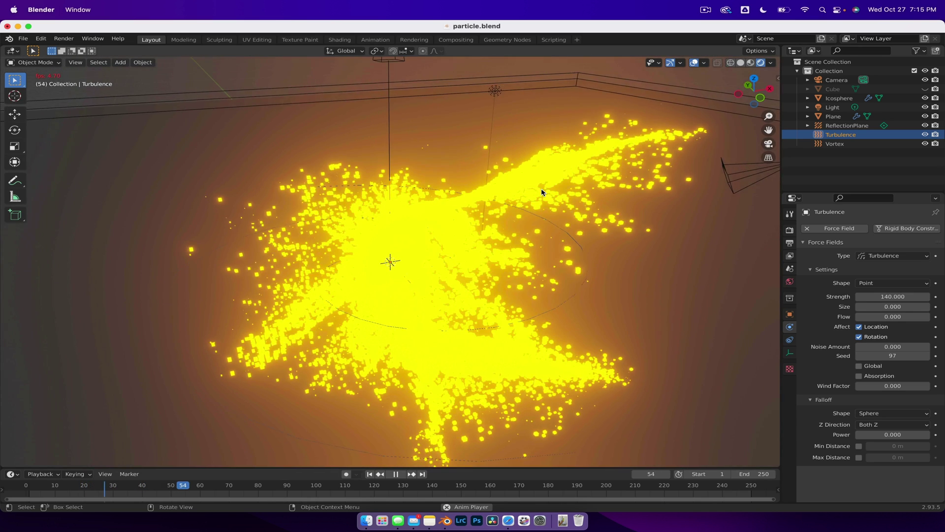
{"action": "scroll", "coordinate": [542, 189], "scroll_direction": "left", "scroll_amount": 10}
{"action": "scroll", "coordinate": [542, 189], "scroll_direction": "left", "scroll_amount": 3}
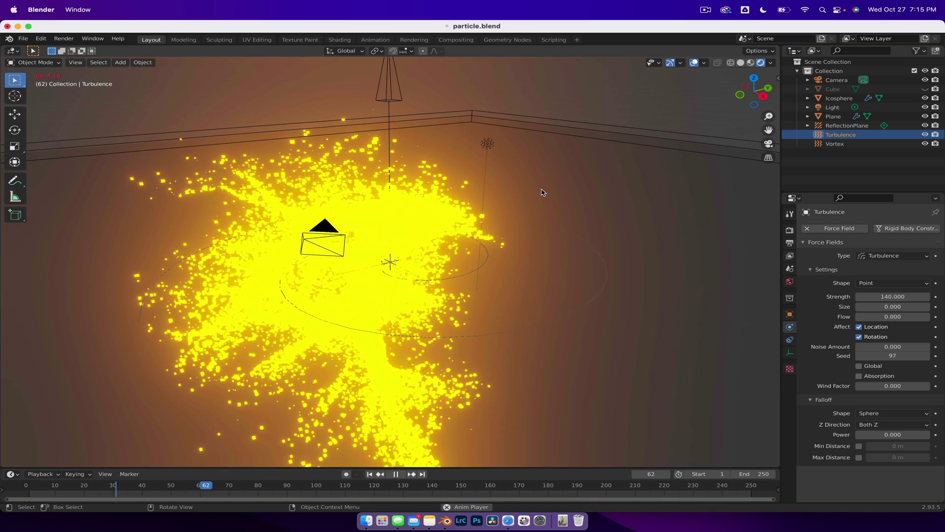
{"action": "scroll", "coordinate": [542, 189], "scroll_direction": "left", "scroll_amount": 10}
{"action": "scroll", "coordinate": [541, 189], "scroll_direction": "down", "scroll_amount": 5}
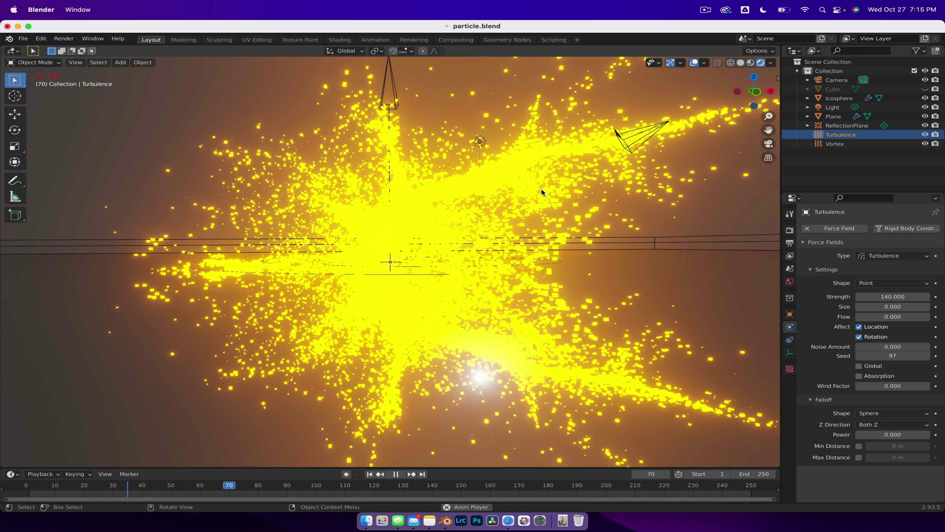
{"action": "scroll", "coordinate": [542, 189], "scroll_direction": "down", "scroll_amount": 3}
{"action": "scroll", "coordinate": [460, 205], "scroll_direction": "down", "scroll_amount": 5}
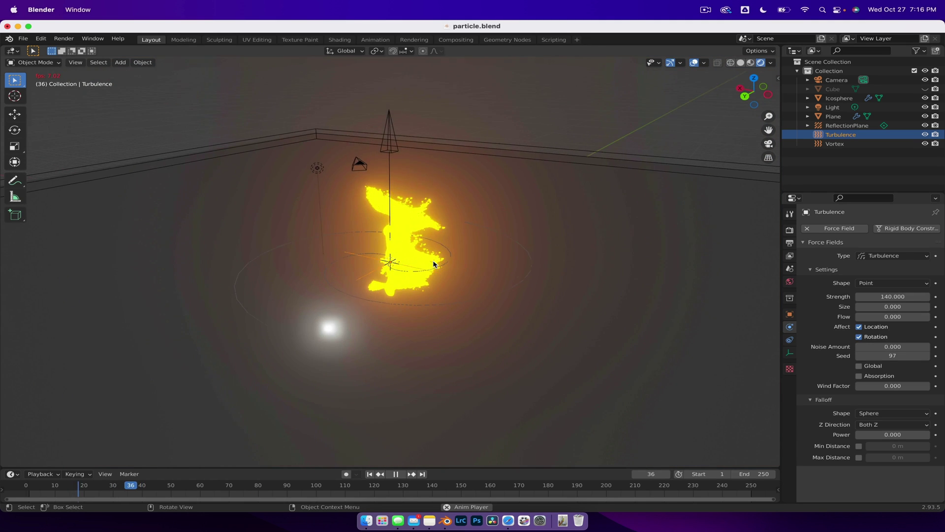
{"action": "scroll", "coordinate": [433, 264], "scroll_direction": "left", "scroll_amount": 10}
{"action": "scroll", "coordinate": [433, 264], "scroll_direction": "left", "scroll_amount": 10}
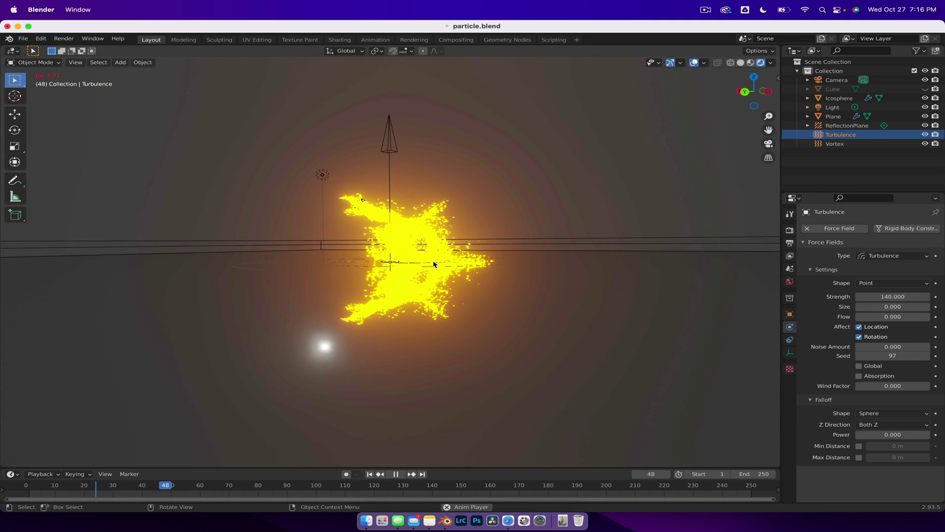